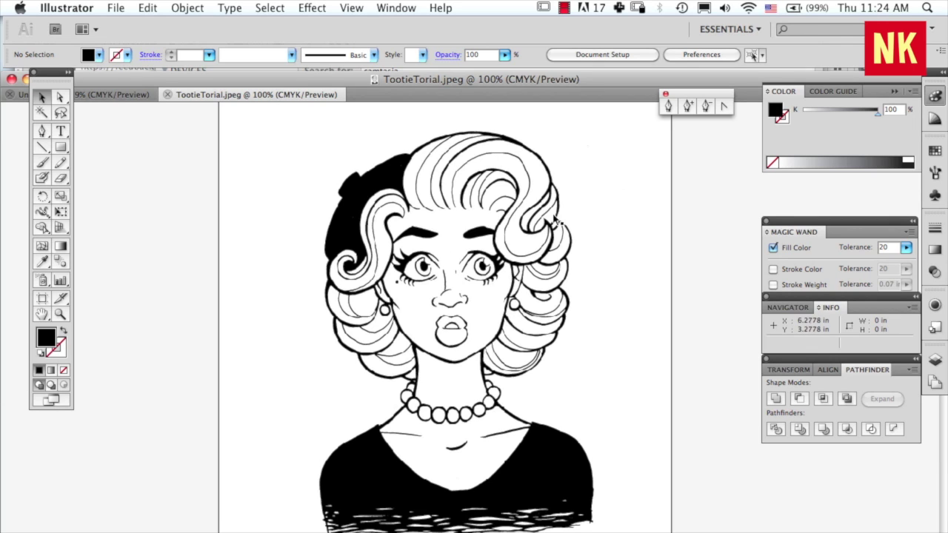
# - Select the TootieTorial.jpeg drawing, zoom in on the nostril's jagged pixel edges, then zoom back out to the face
pyautogui.click(407, 300)
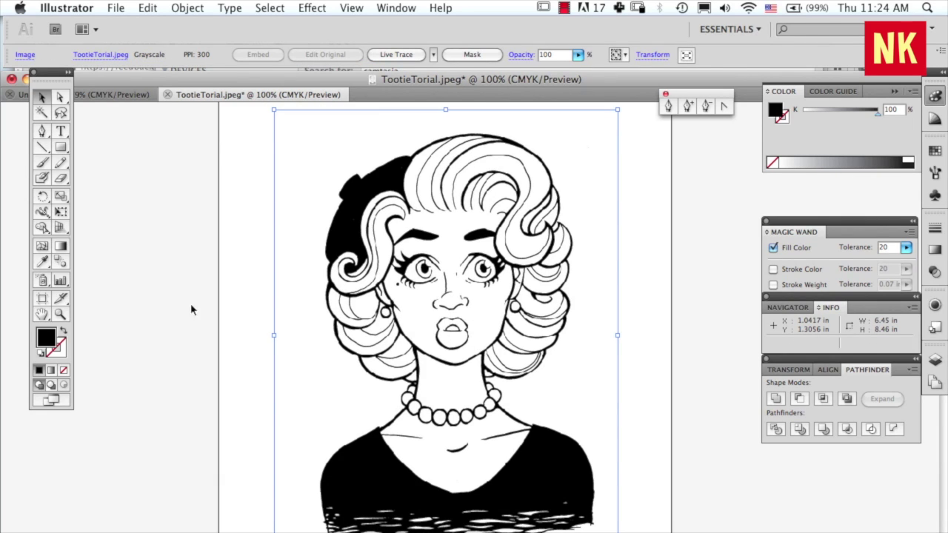
pyautogui.click(60, 313)
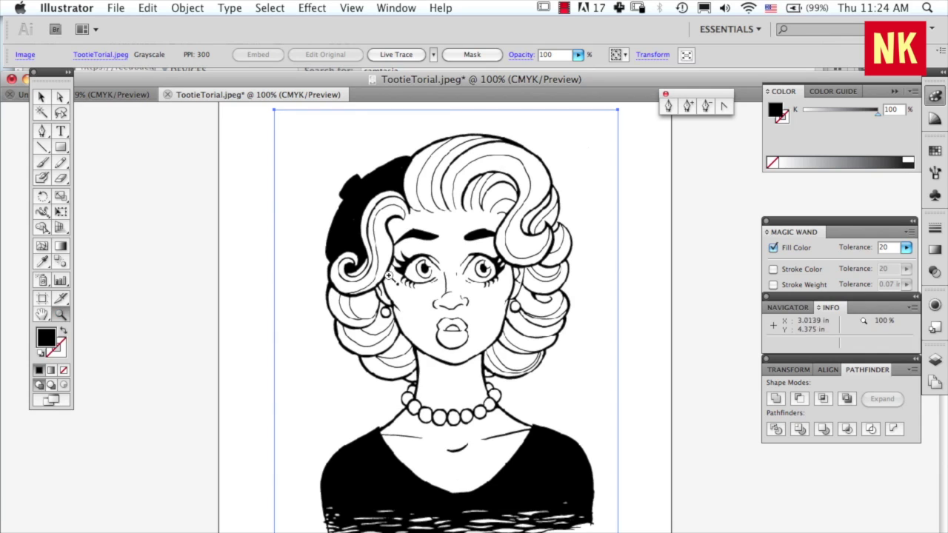
pyautogui.moveTo(426, 270); pyautogui.dragTo(505, 360)
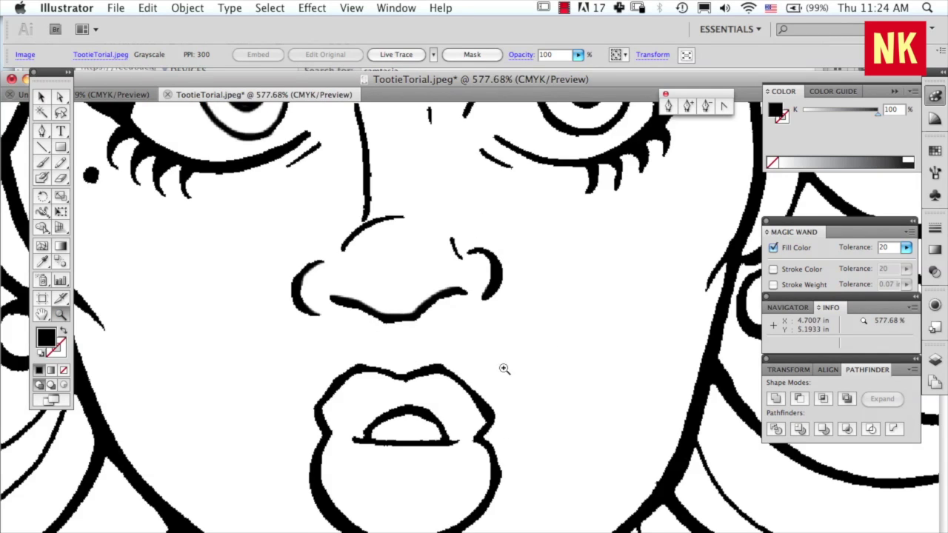
pyautogui.moveTo(290, 237); pyautogui.dragTo(392, 326)
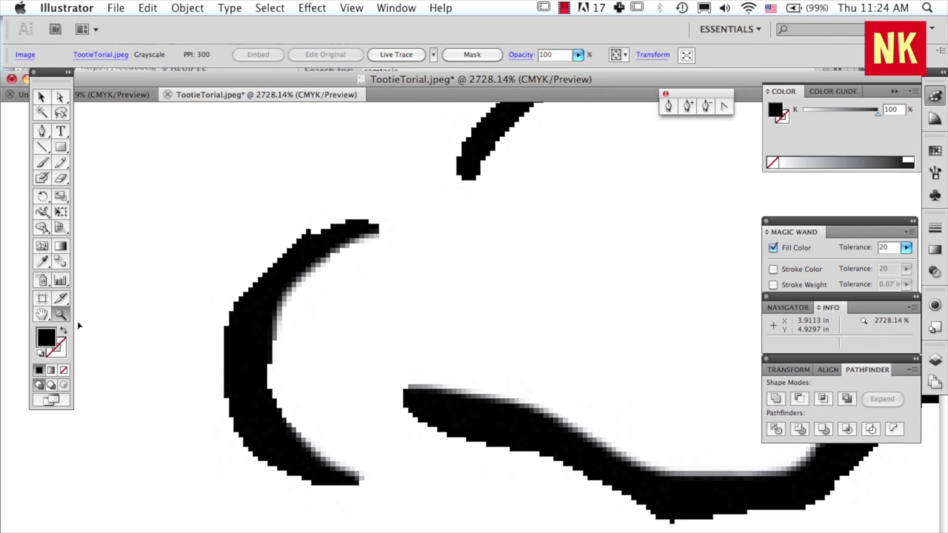
pyautogui.press('super+0')
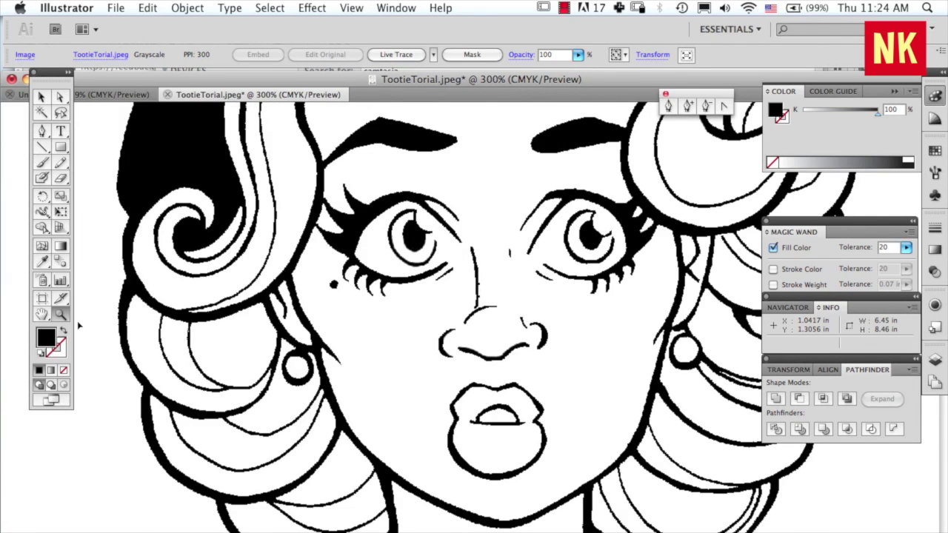
pyautogui.press('super+minus')
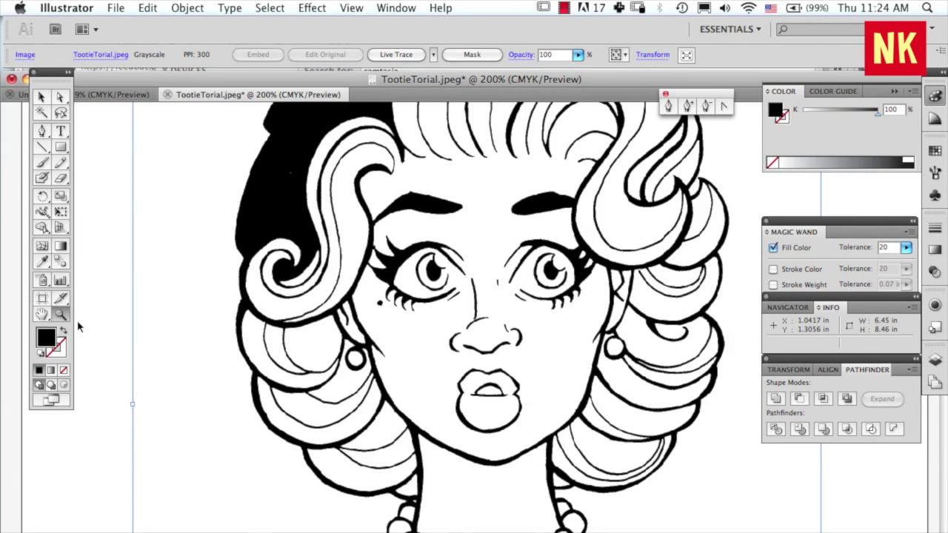
# - Live-trace the drawing with Ignore White, Preview on and a threshold of 174
pyautogui.click(393, 58)
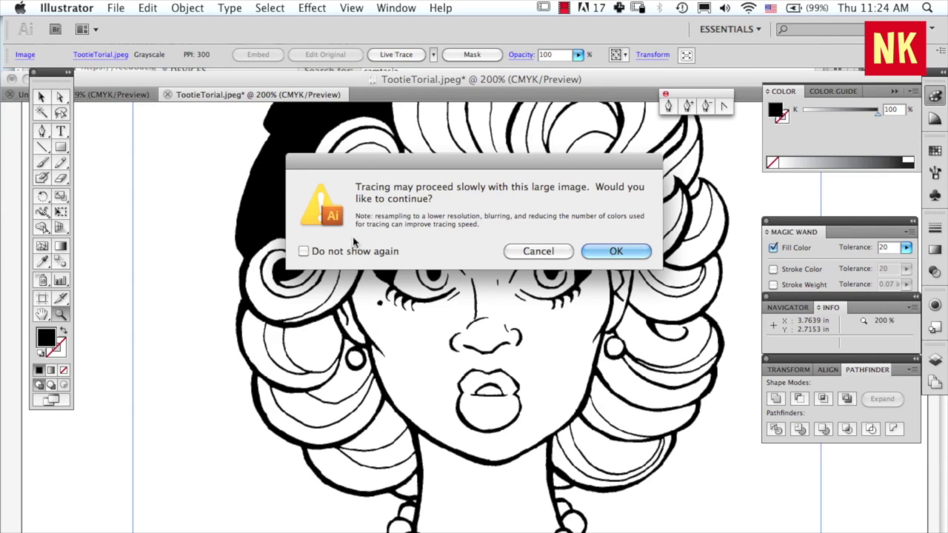
pyautogui.click(614, 251)
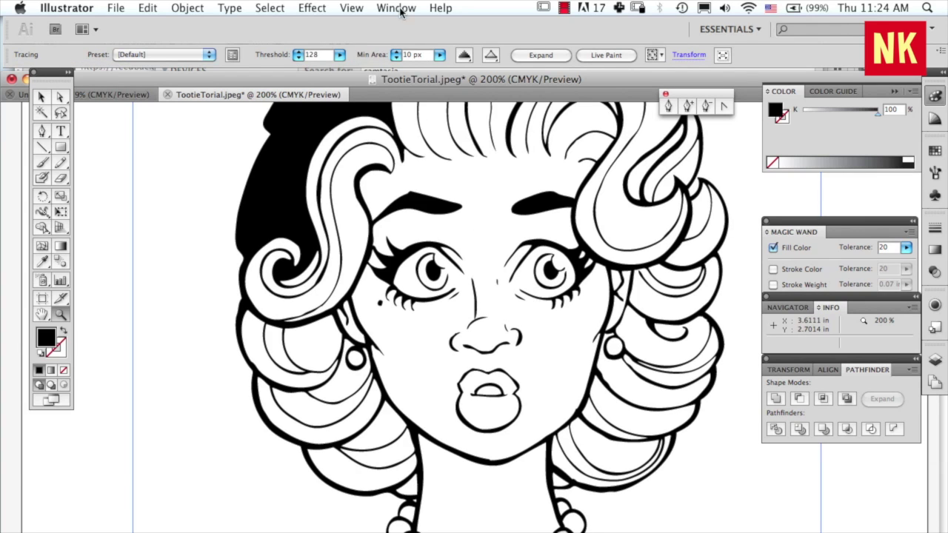
pyautogui.click(233, 56)
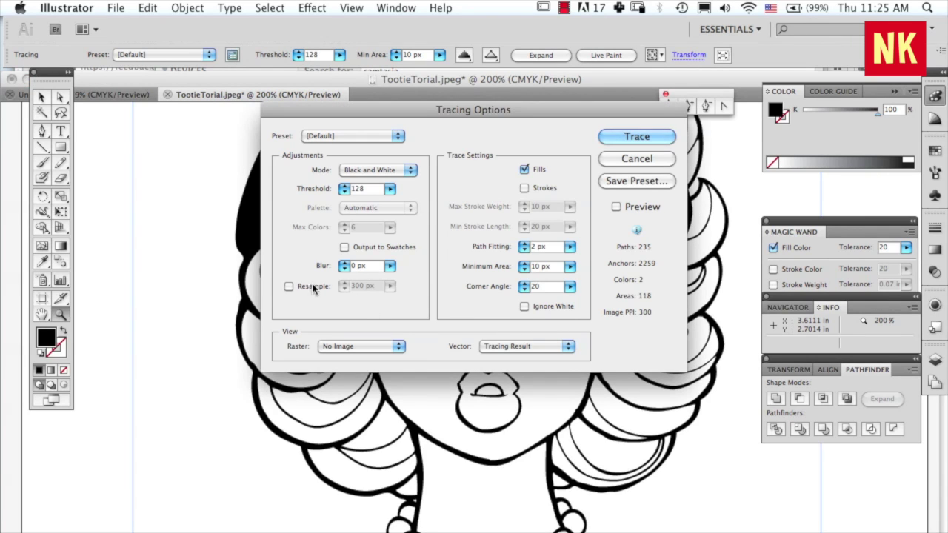
pyautogui.click(524, 306)
pyautogui.click(616, 207)
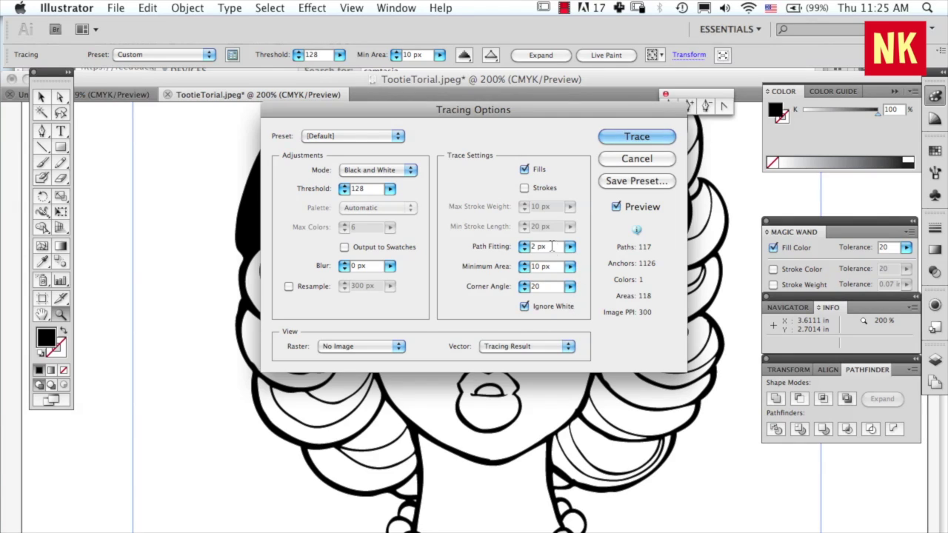
pyautogui.click(390, 189)
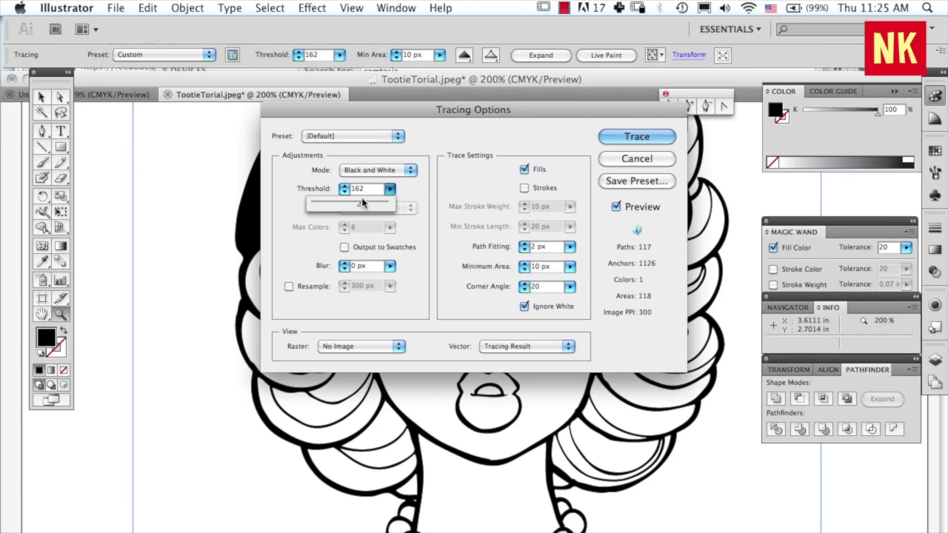
pyautogui.moveTo(361, 205); pyautogui.dragTo(360, 207)
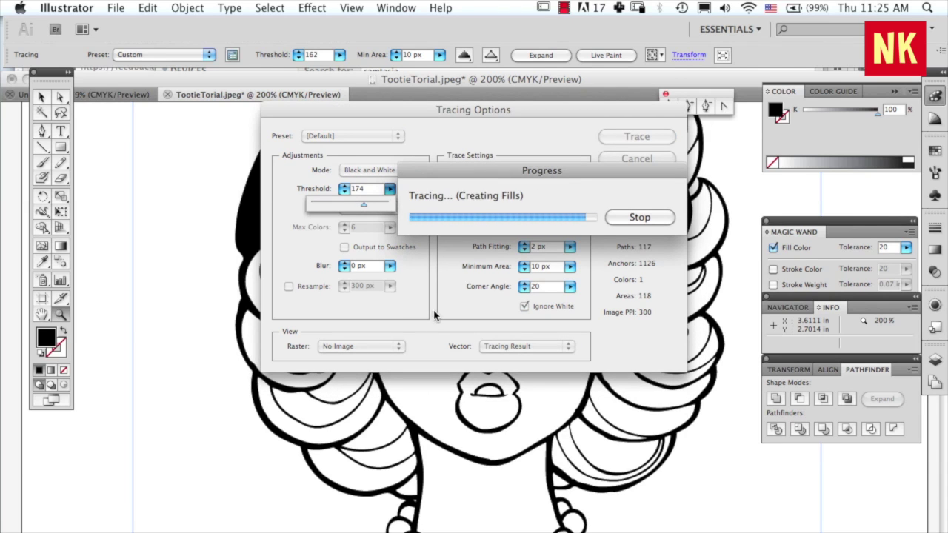
pyautogui.click(435, 250)
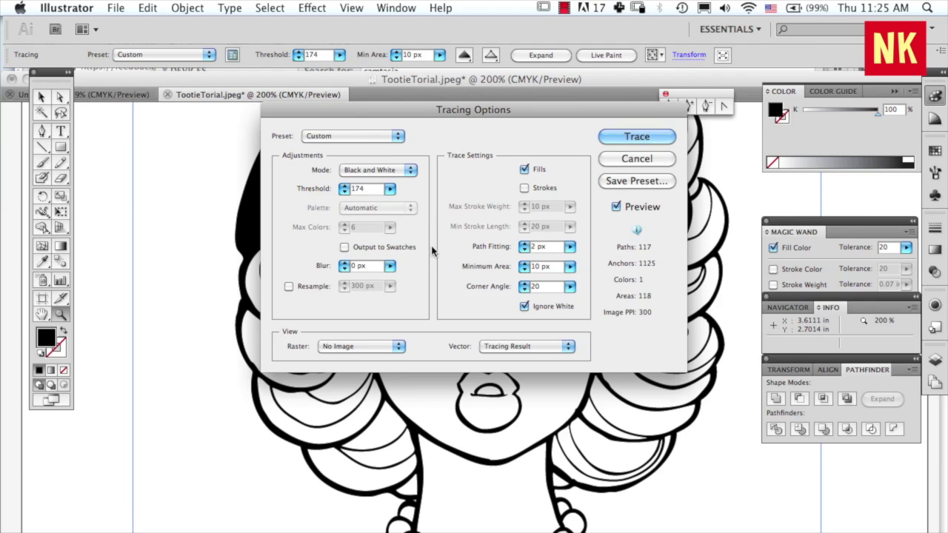
pyautogui.click(648, 139)
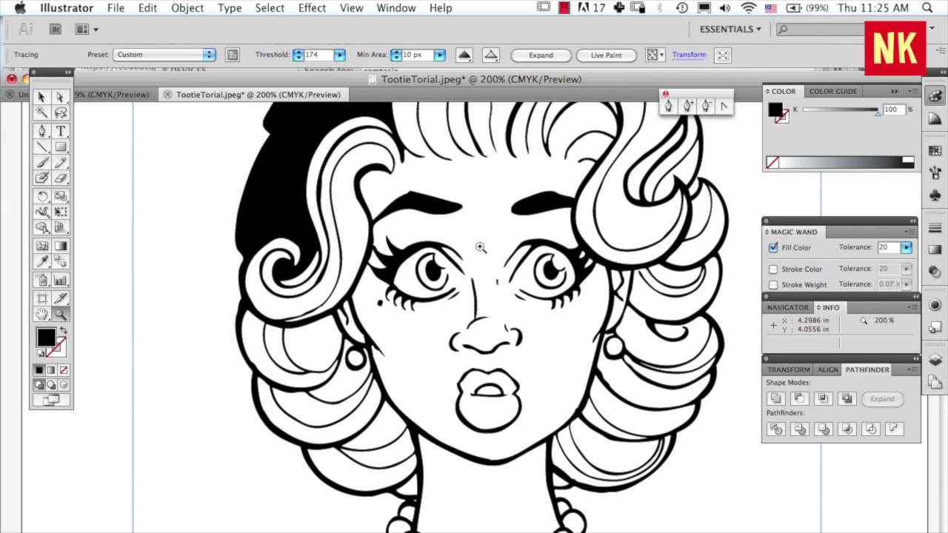
# - Zoom into the left eye, expand the trace into editable paths, and inspect the outline above it
pyautogui.moveTo(401, 224); pyautogui.dragTo(473, 323)
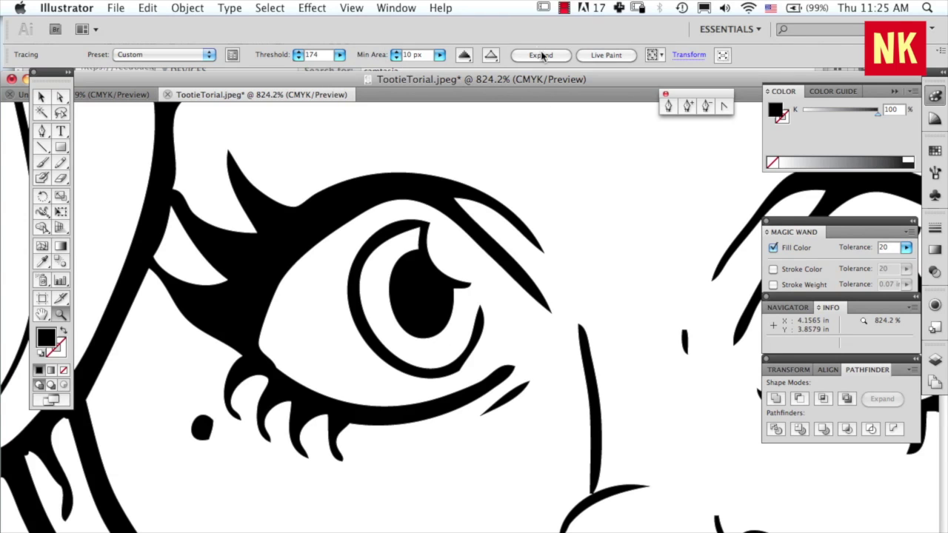
pyautogui.click(540, 55)
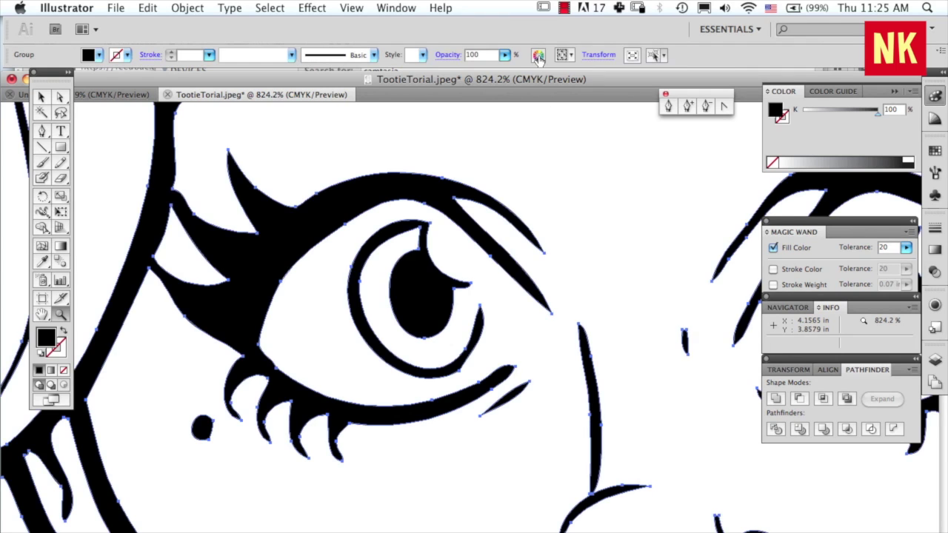
pyautogui.moveTo(289, 173); pyautogui.dragTo(393, 300)
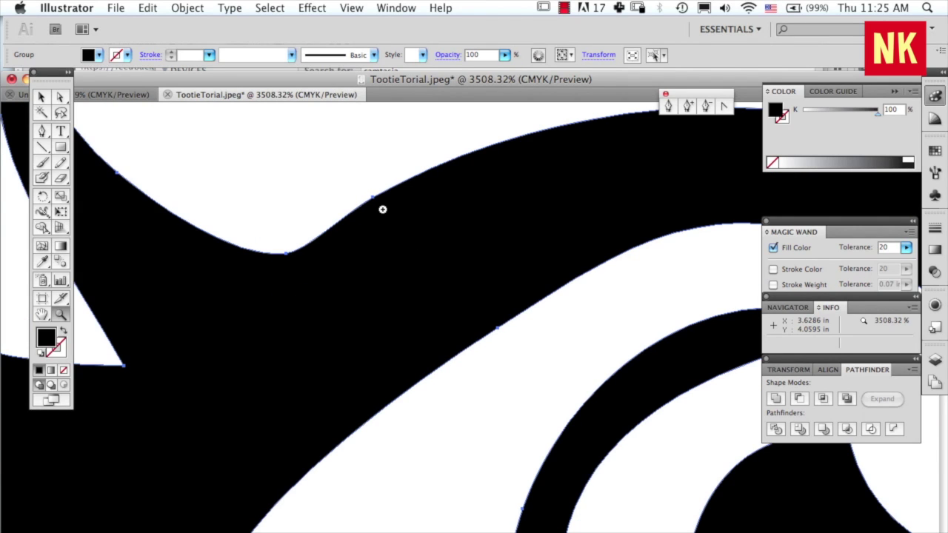
pyautogui.press('super+minus')
pyautogui.press('super+minus')
pyautogui.press('super+minus')
pyautogui.press('super+minus')
pyautogui.press('super+minus')
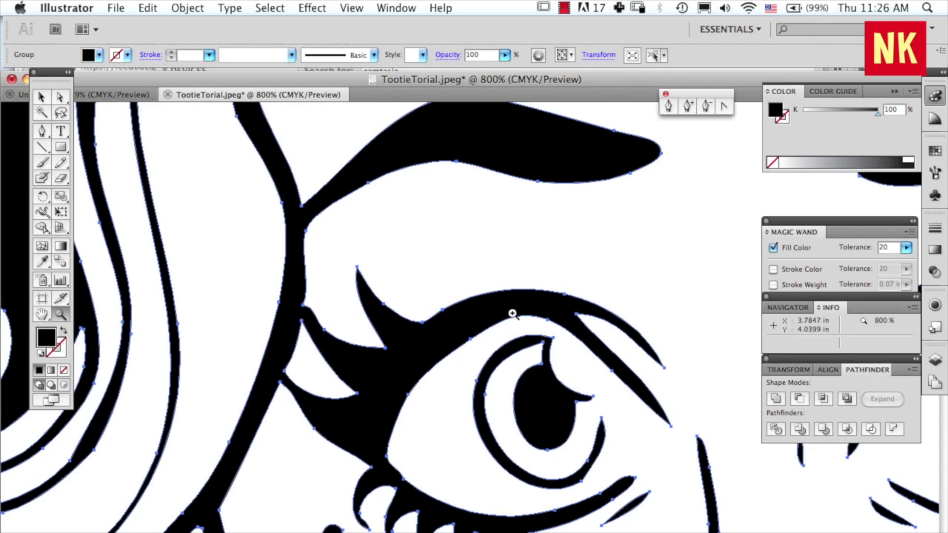
# - With the Convert Anchor Point tool, drag the tip anchor and handles to bend the stroke above the left eye
pyautogui.click(43, 132)
pyautogui.click(43, 132)
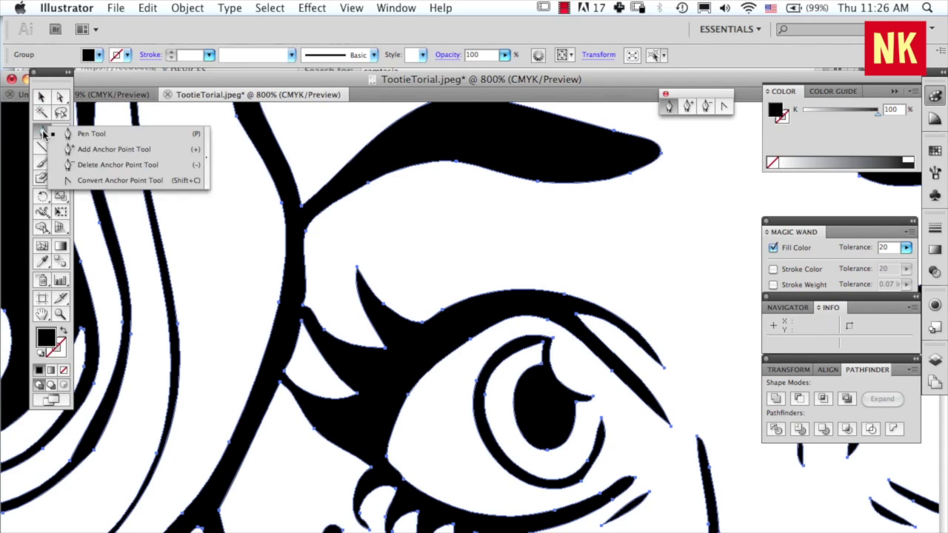
pyautogui.click(83, 180)
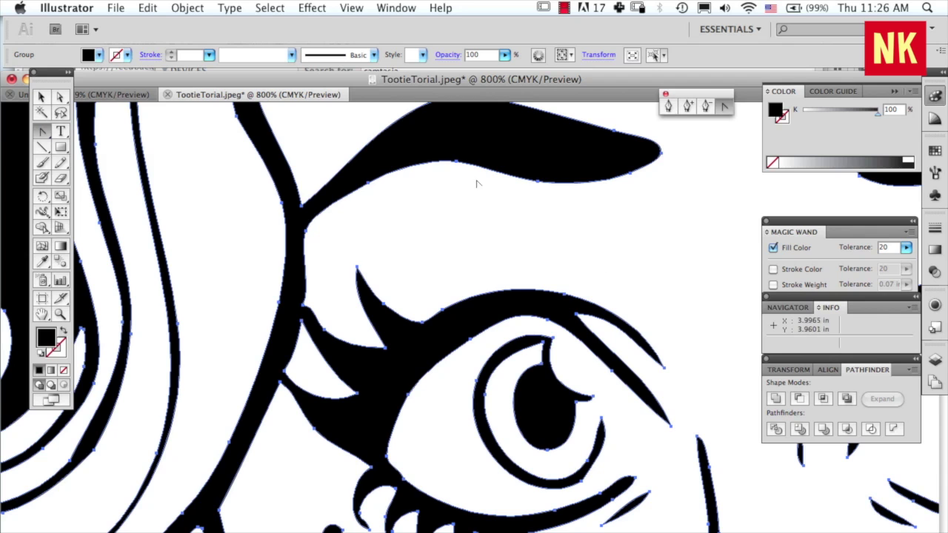
pyautogui.moveTo(666, 372)
pyautogui.mouseDown()
pyautogui.moveTo(655, 374)
pyautogui.moveTo(662, 387)
pyautogui.moveTo(661, 357)
pyautogui.moveTo(645, 350)
pyautogui.mouseUp()
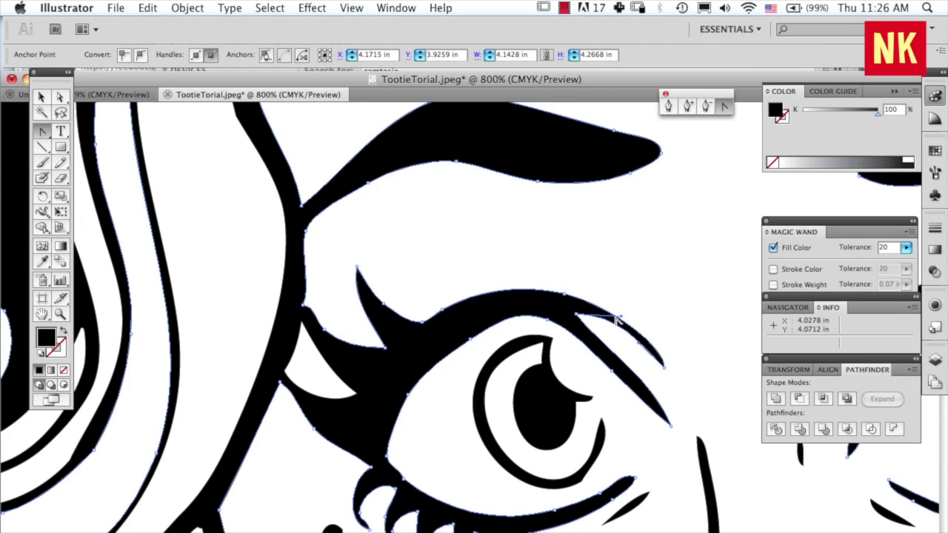
pyautogui.moveTo(621, 320); pyautogui.dragTo(628, 332)
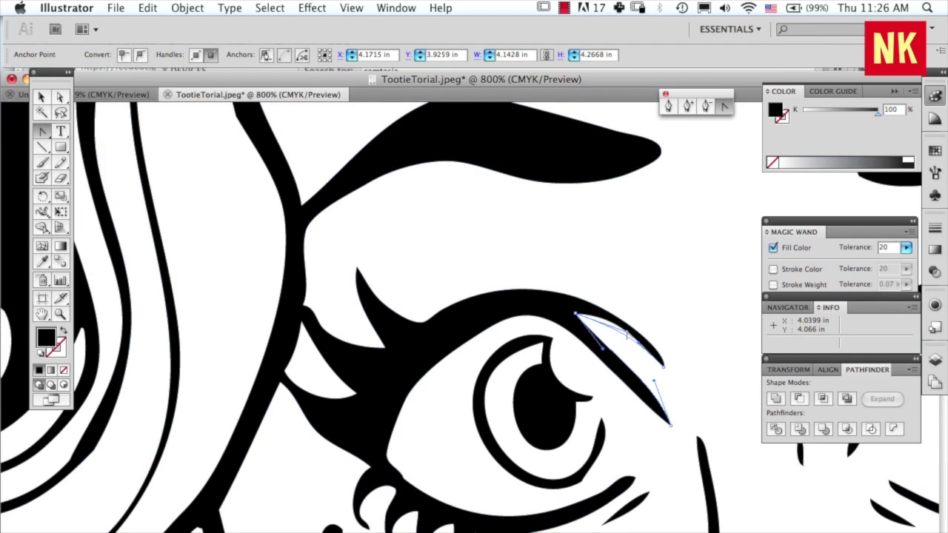
pyautogui.moveTo(569, 298); pyautogui.dragTo(606, 305)
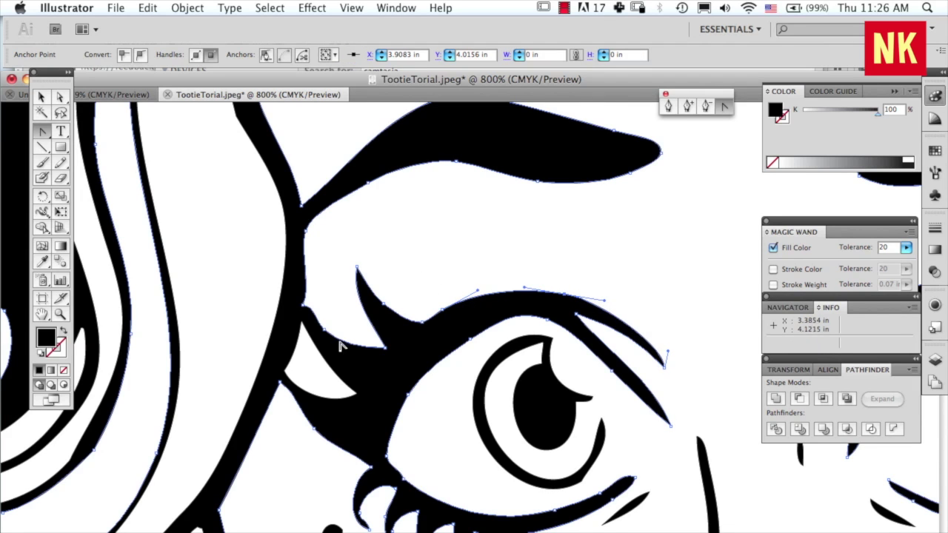
# - Try selecting anchors on the contour path left of the eye, then dismiss the anchor-point warning
pyautogui.click(304, 310)
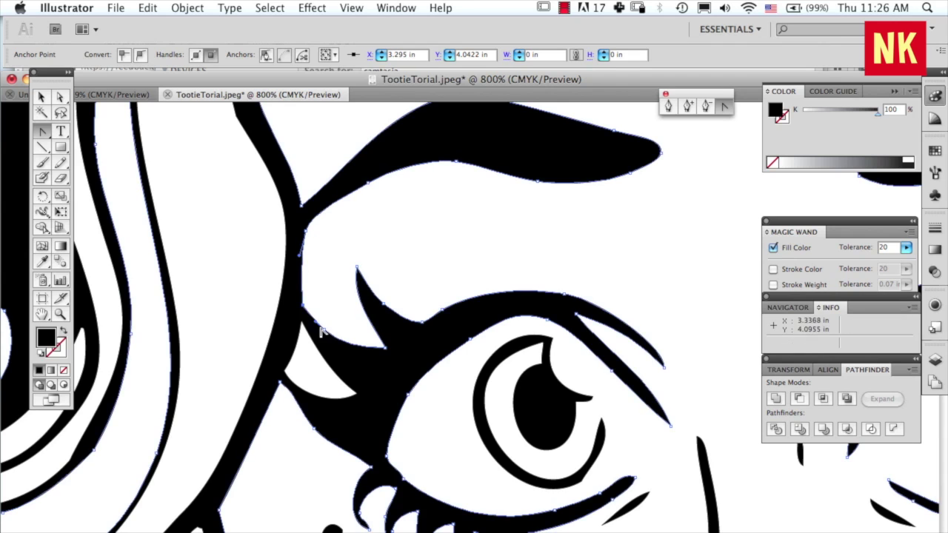
pyautogui.click(281, 389)
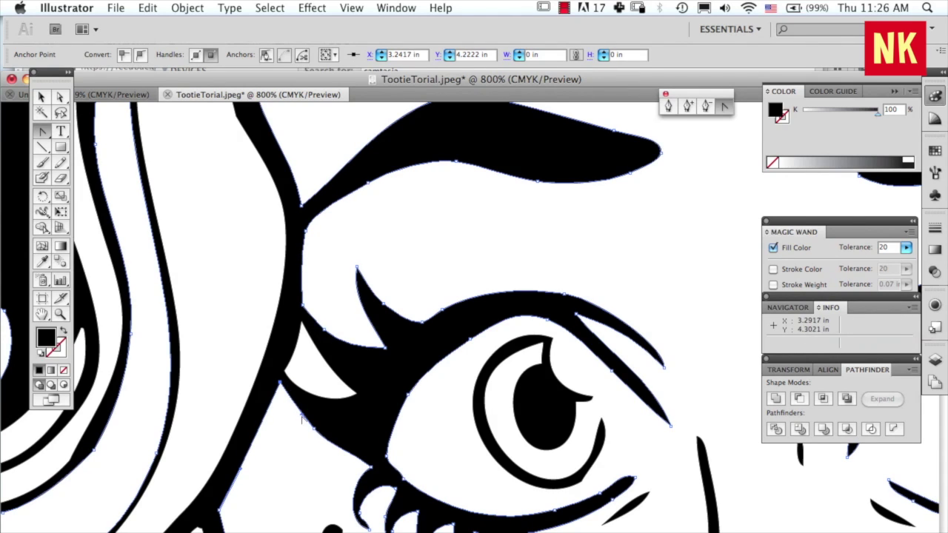
pyautogui.click(354, 460)
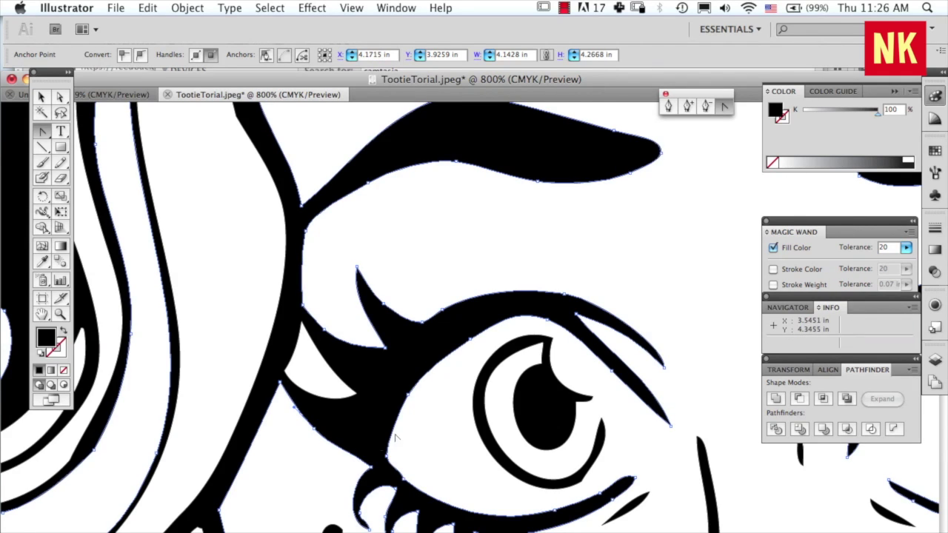
pyautogui.click(386, 463)
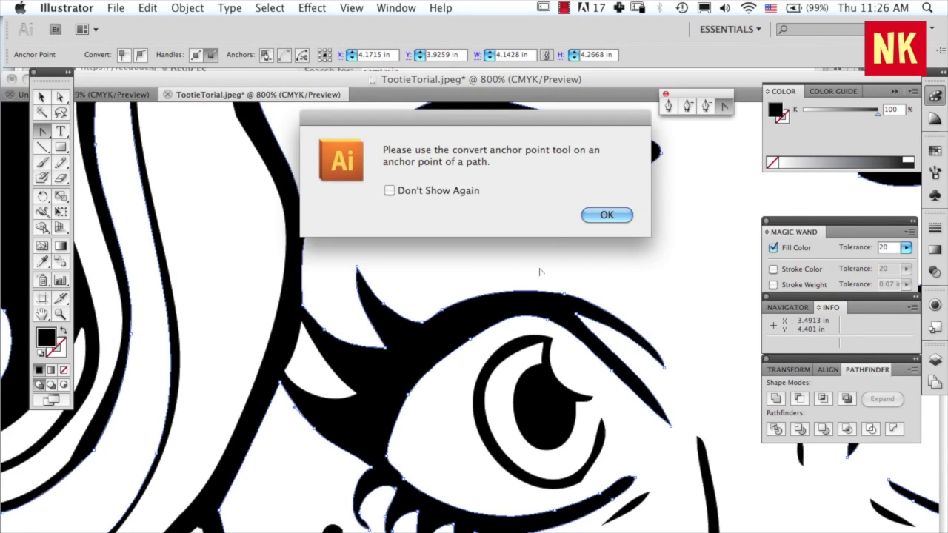
# - Dismiss the warnings and pull a handle left to reshape the eyelid curve
pyautogui.click(607, 215)
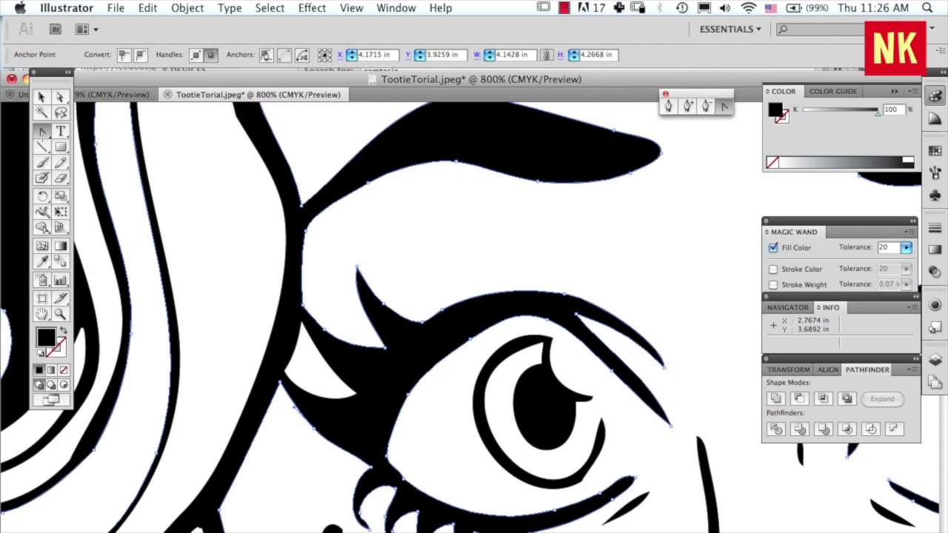
pyautogui.moveTo(41, 133); pyautogui.dragTo(84, 170)
pyautogui.press('-')
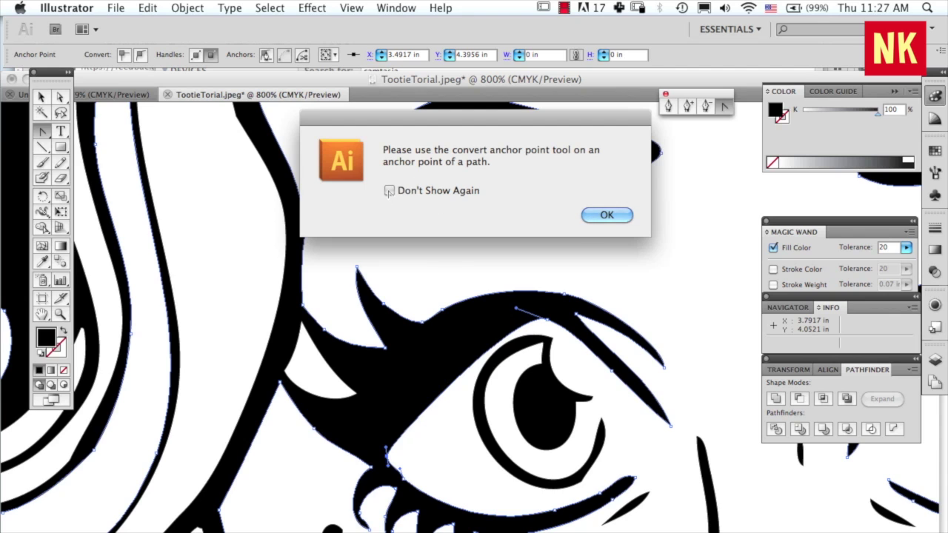
pyautogui.click(607, 215)
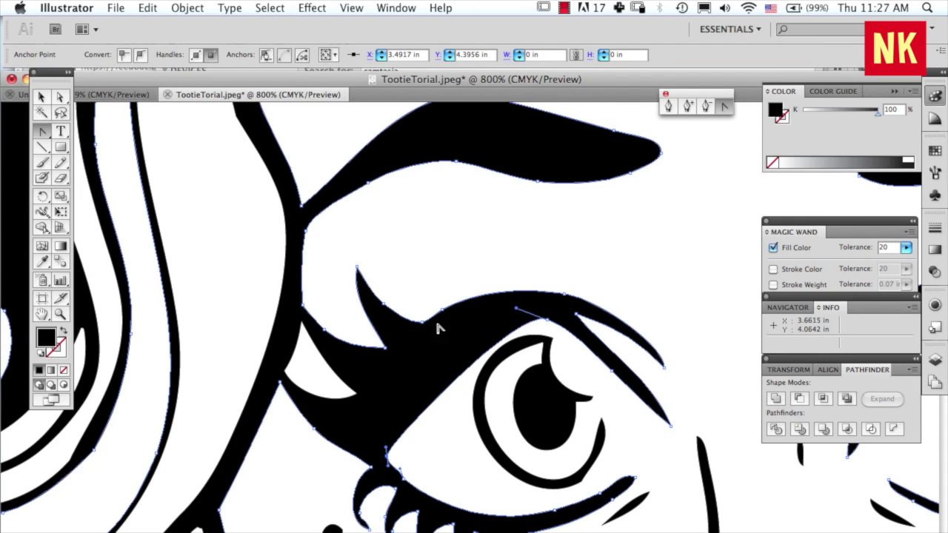
pyautogui.moveTo(517, 313); pyautogui.dragTo(370, 299)
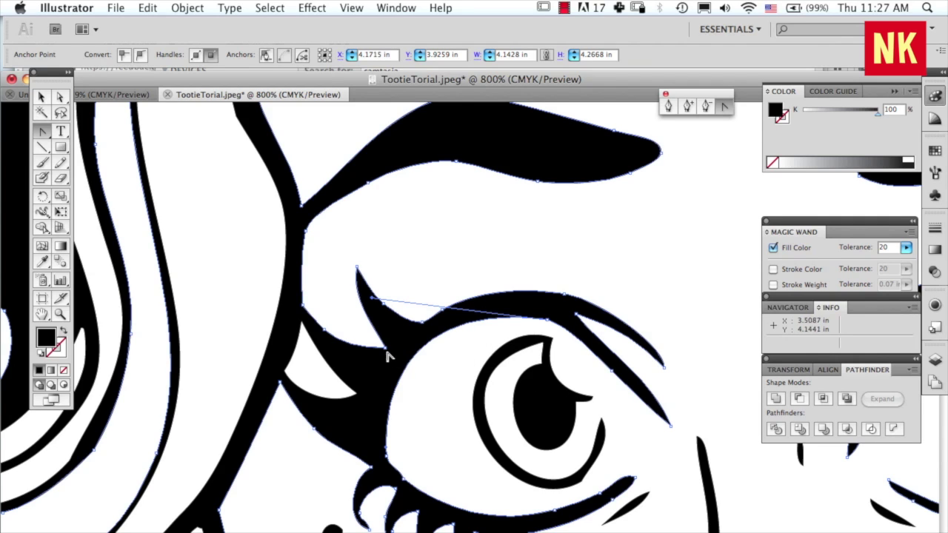
# - Turn the eyelash tip into a sharp corner and reshape the eyelash segment
pyautogui.click(43, 132)
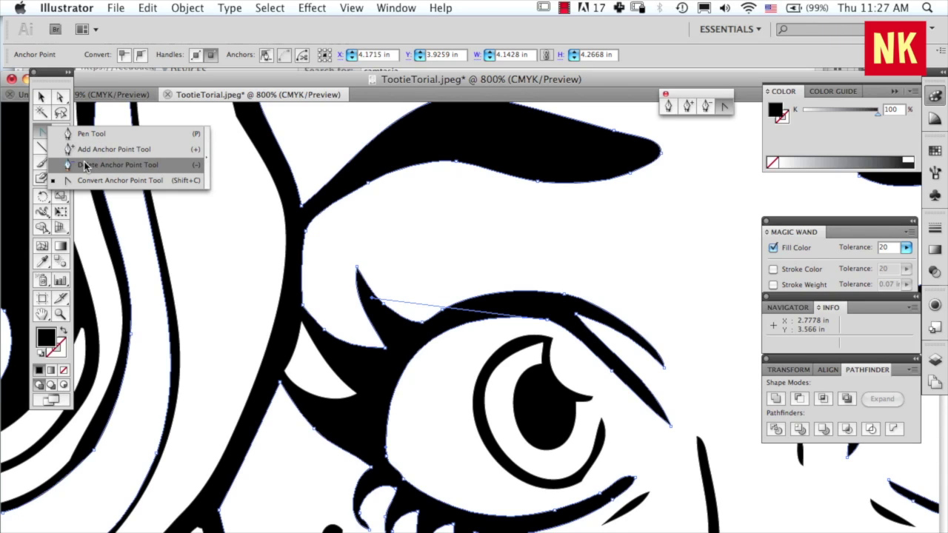
pyautogui.click(94, 180)
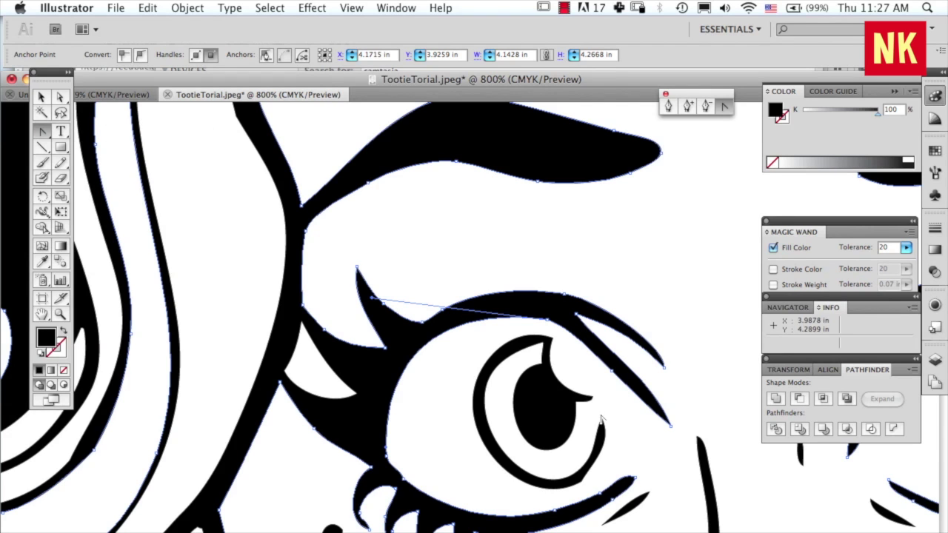
pyautogui.click(634, 477)
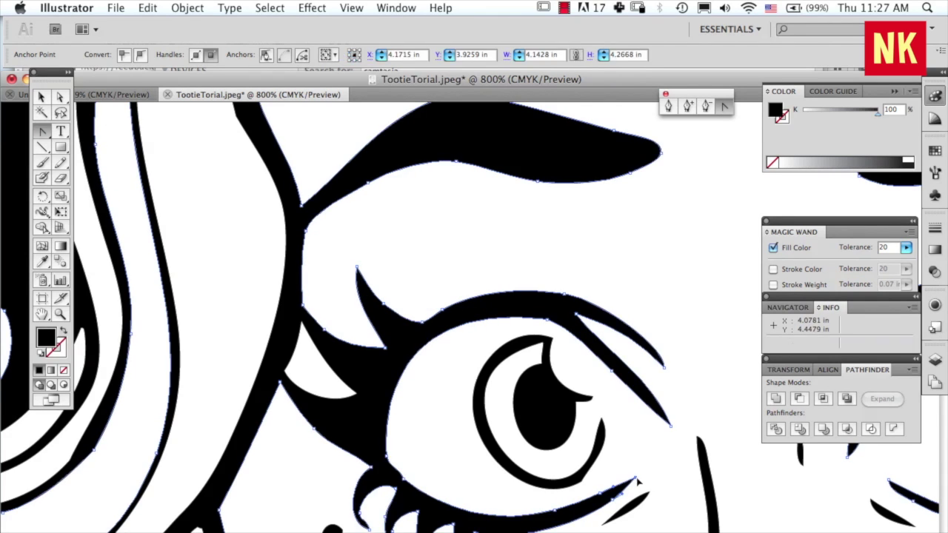
pyautogui.click(671, 427)
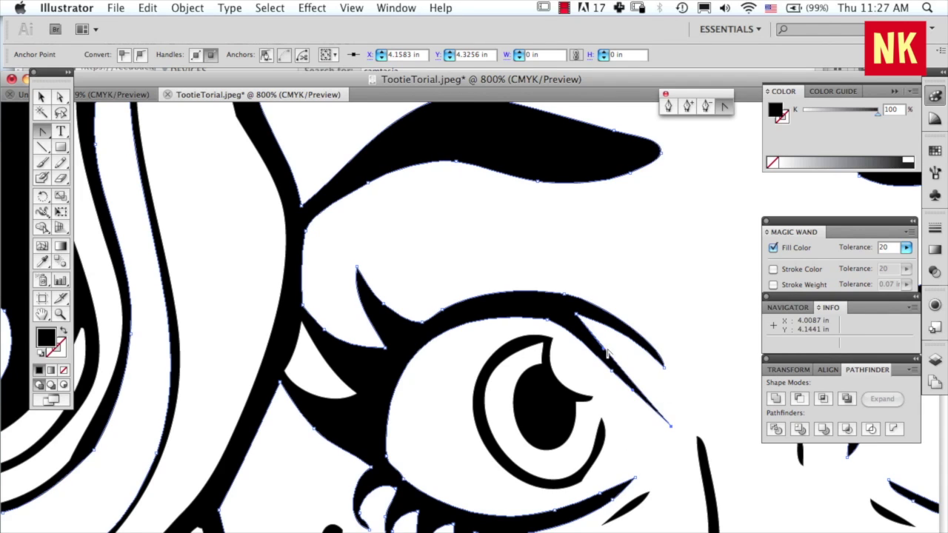
pyautogui.moveTo(604, 356); pyautogui.dragTo(666, 396)
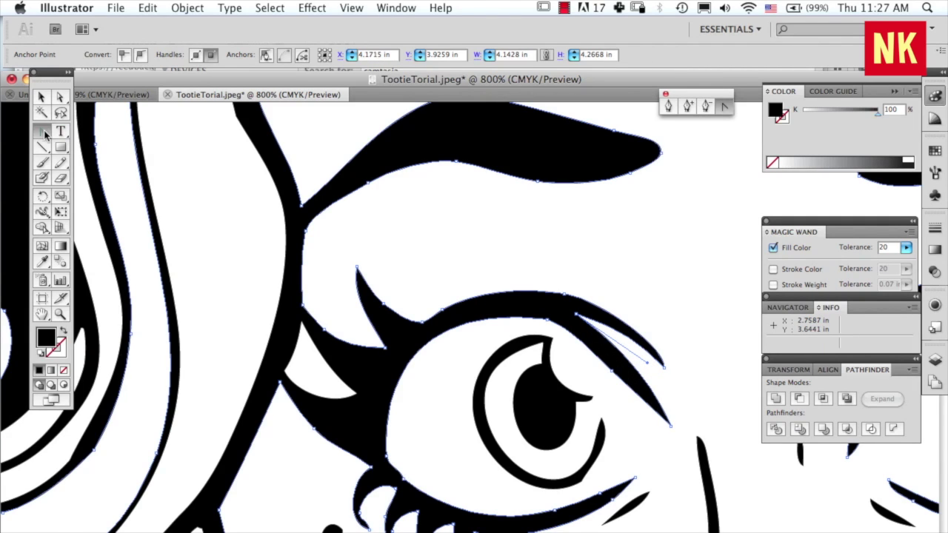
# - Delete a surplus anchor on the eyelid path with the Delete Anchor Point tool
pyautogui.click(43, 133)
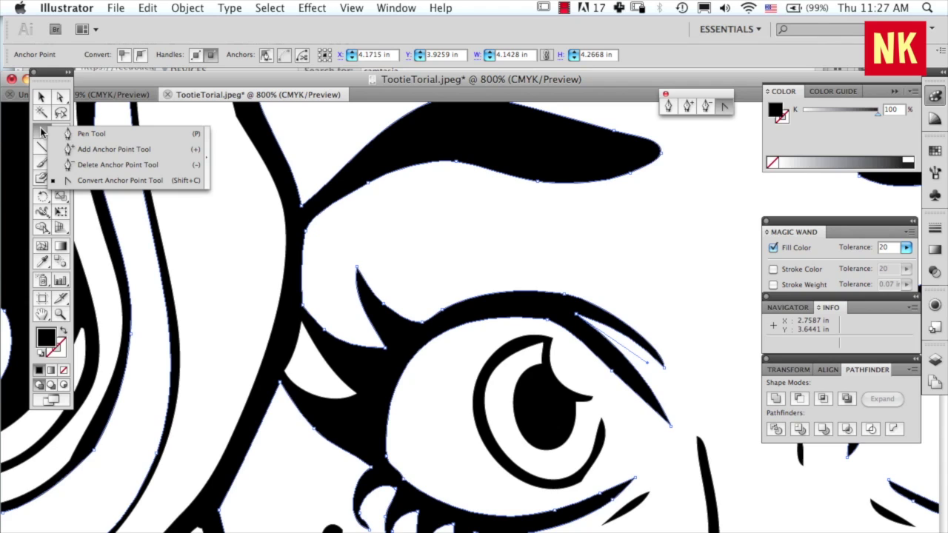
pyautogui.click(43, 133)
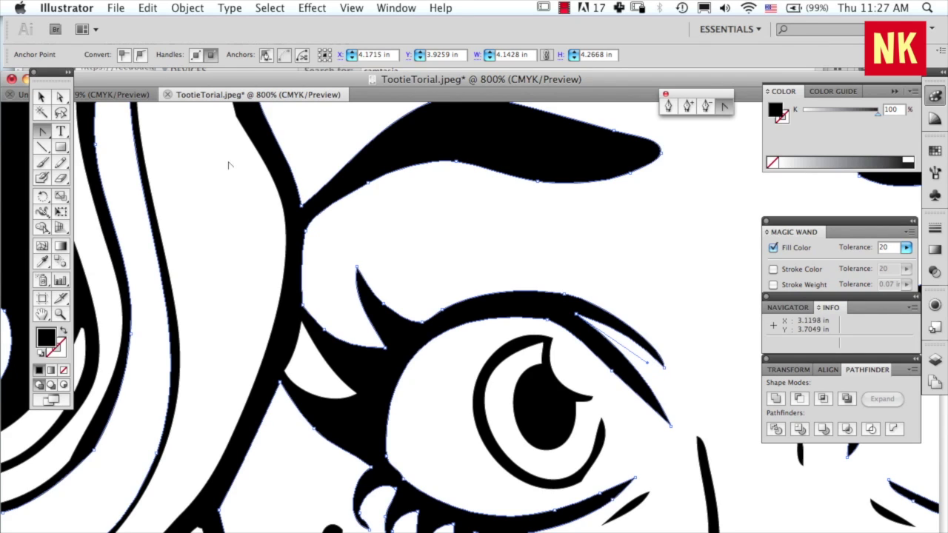
pyautogui.click(38, 135)
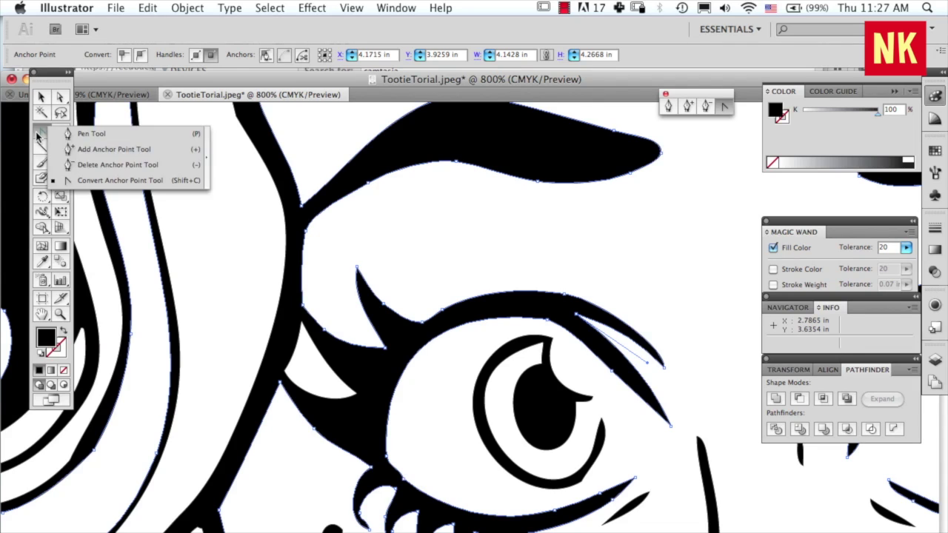
pyautogui.click(71, 164)
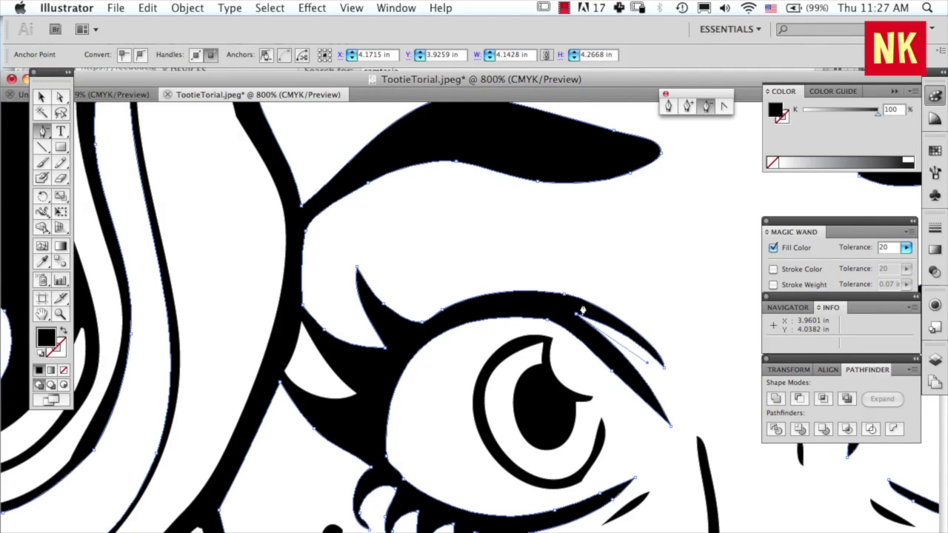
pyautogui.click(610, 378)
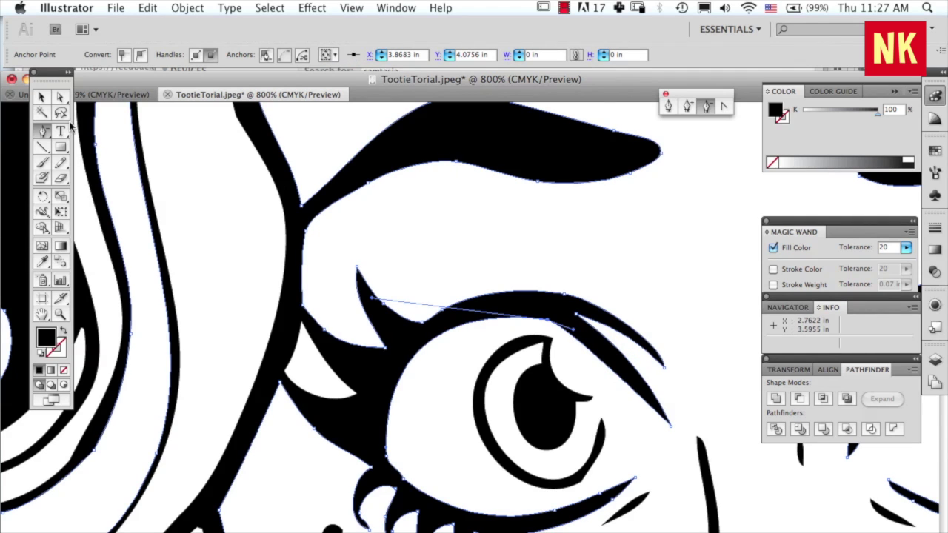
# - Pull out a handle with Convert Anchor Point to curve the upper eyelid
pyautogui.moveTo(43, 132); pyautogui.dragTo(80, 175)
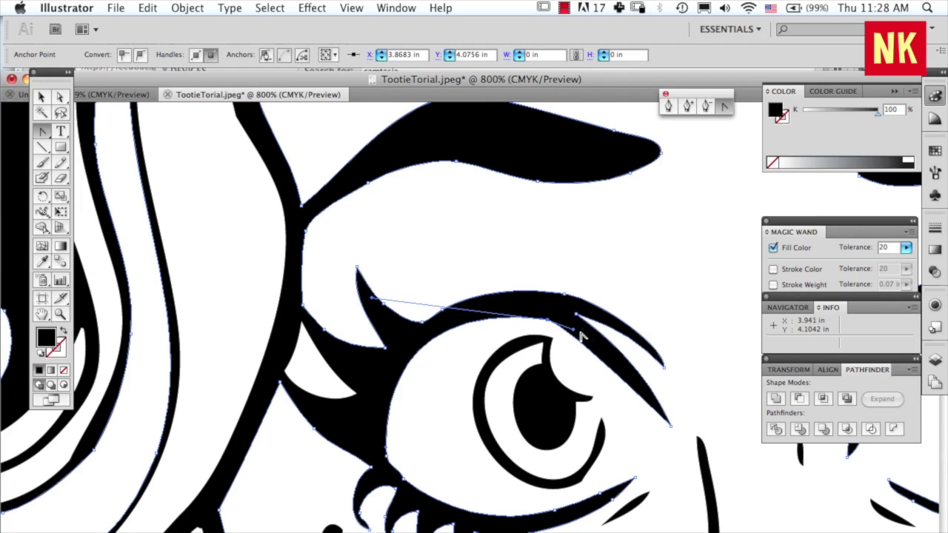
pyautogui.moveTo(576, 331); pyautogui.dragTo(624, 350)
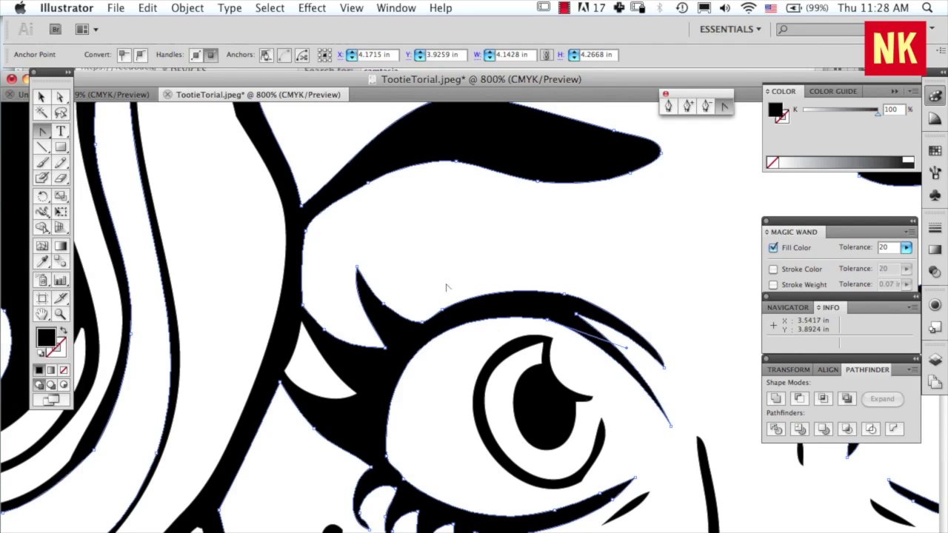
pyautogui.click(60, 97)
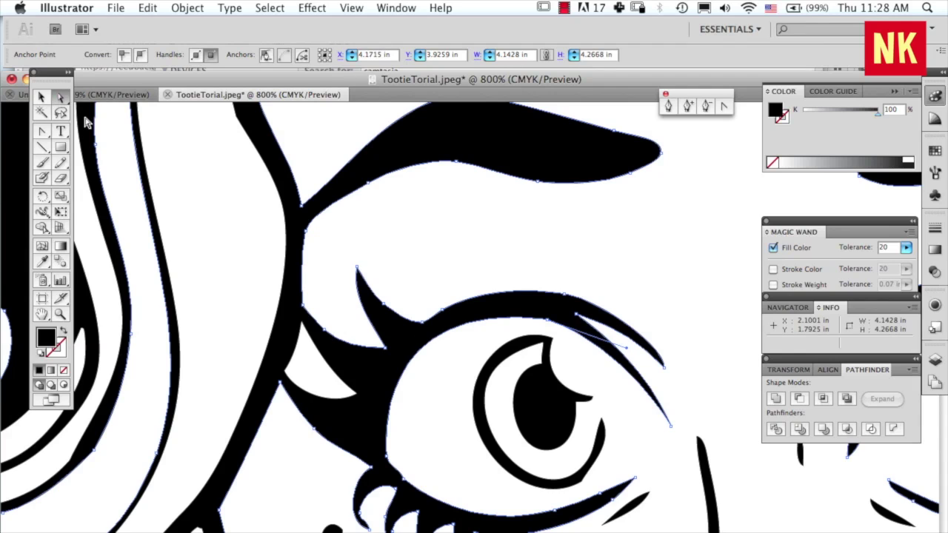
# - Move the iris ring's right-end and lower-right anchors to start smoothing its curve
pyautogui.click(582, 483)
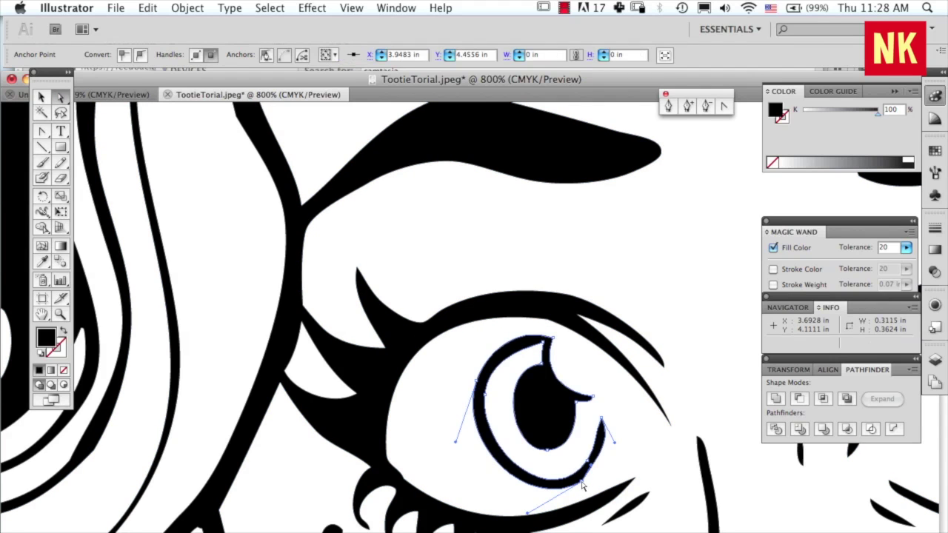
pyautogui.moveTo(593, 469); pyautogui.dragTo(610, 463)
pyautogui.click(601, 424)
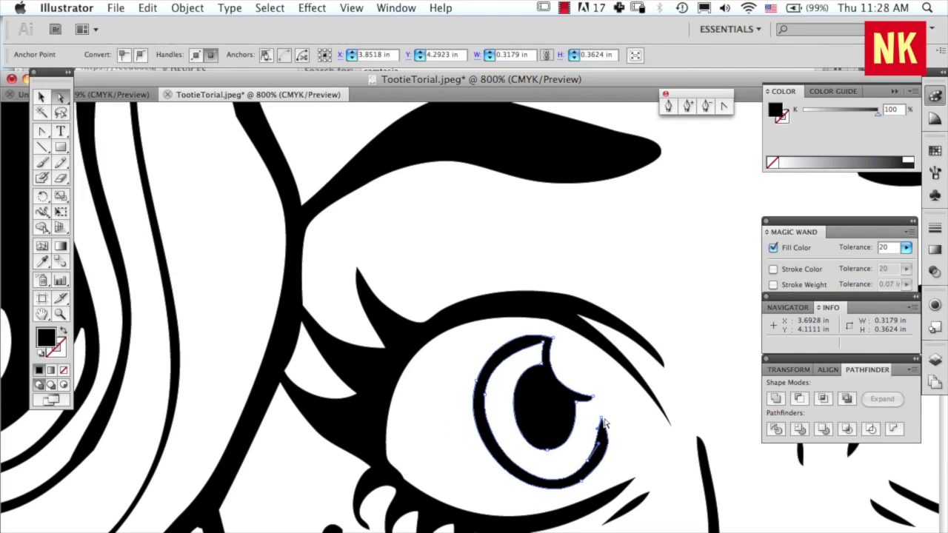
pyautogui.click(599, 427)
pyautogui.click(608, 439)
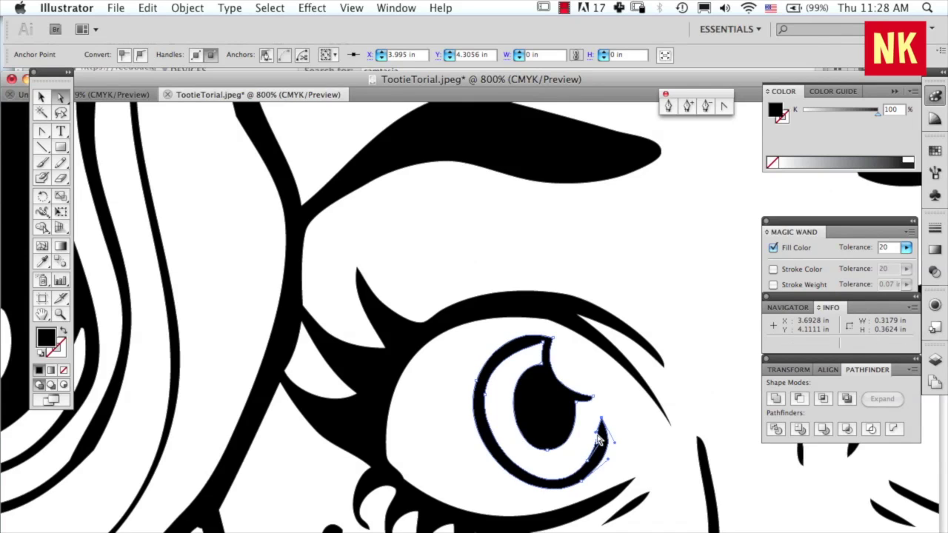
pyautogui.moveTo(597, 436); pyautogui.dragTo(601, 435)
pyautogui.click(587, 467)
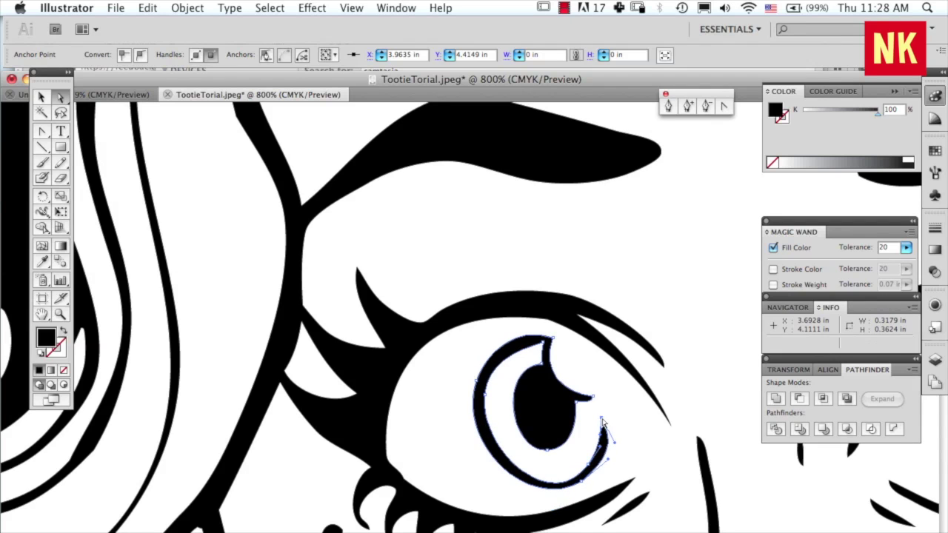
pyautogui.moveTo(605, 422)
pyautogui.mouseDown()
pyautogui.moveTo(615, 444)
pyautogui.moveTo(611, 437)
pyautogui.mouseUp()
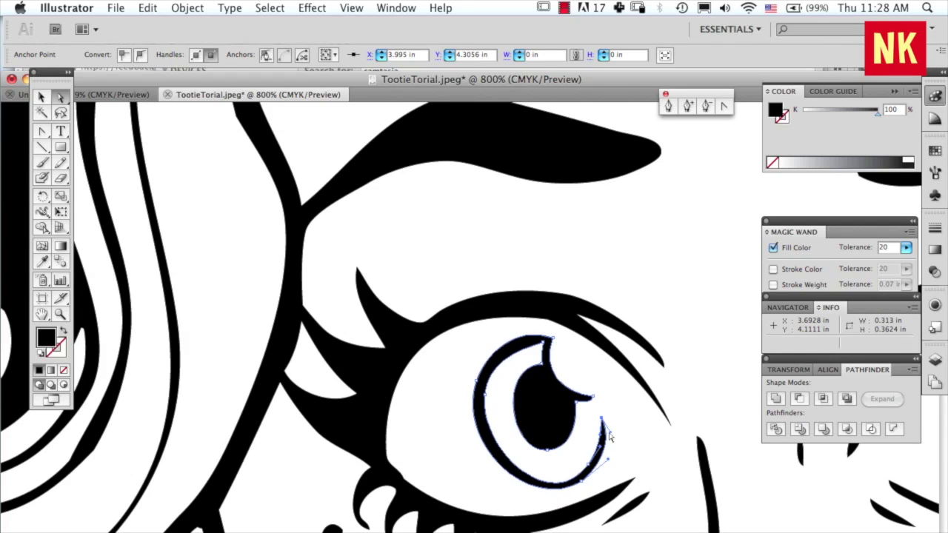
# - Adjust the ring's bottom anchors and direction handles into an even lower-right arc
pyautogui.click(584, 483)
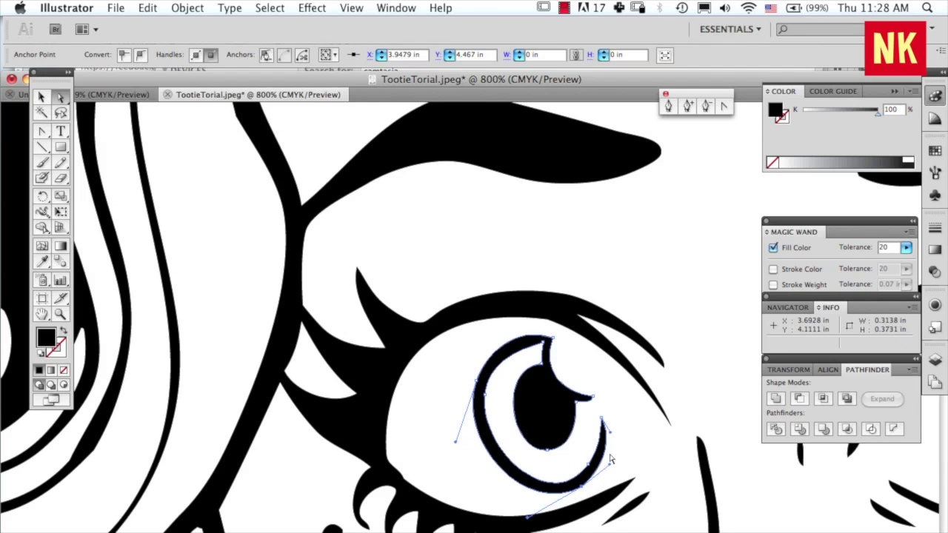
pyautogui.moveTo(529, 515); pyautogui.dragTo(519, 519)
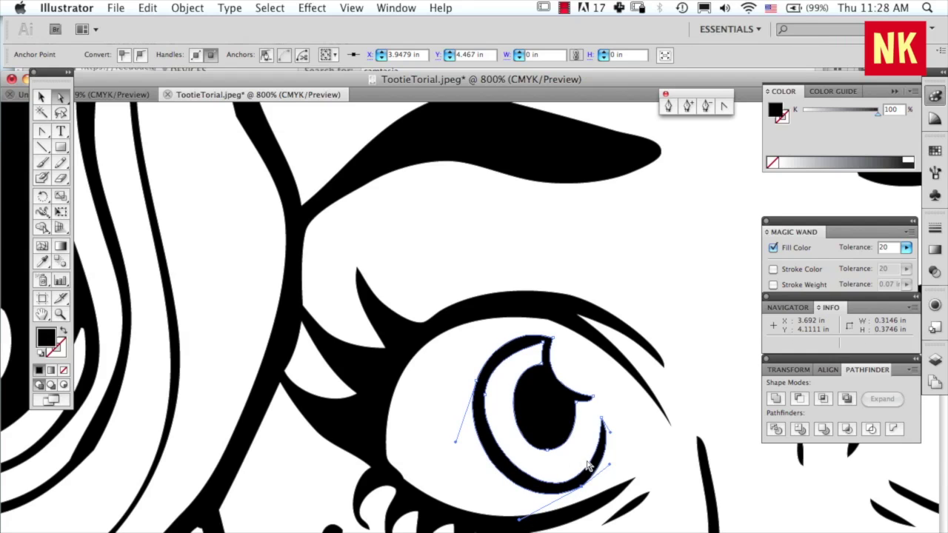
pyautogui.moveTo(593, 483); pyautogui.dragTo(585, 460)
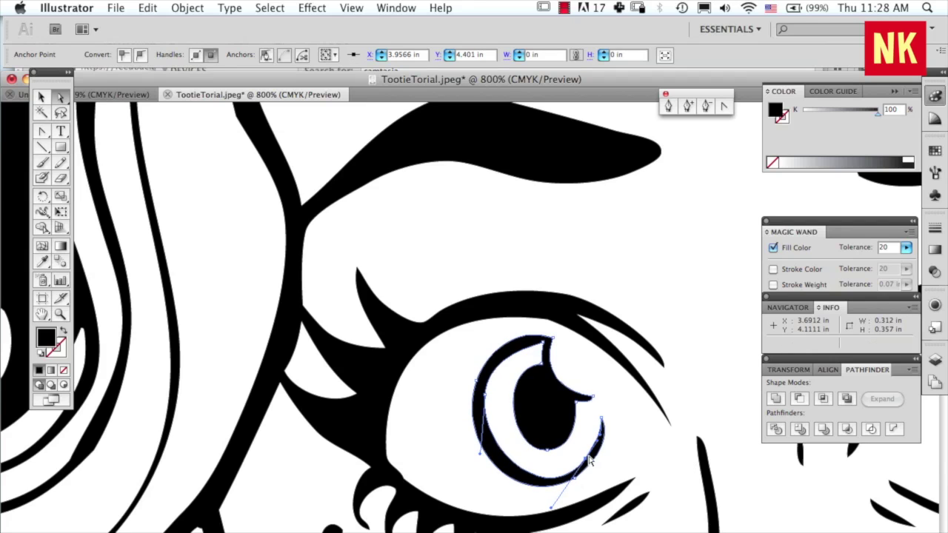
pyautogui.click(546, 505)
pyautogui.click(561, 492)
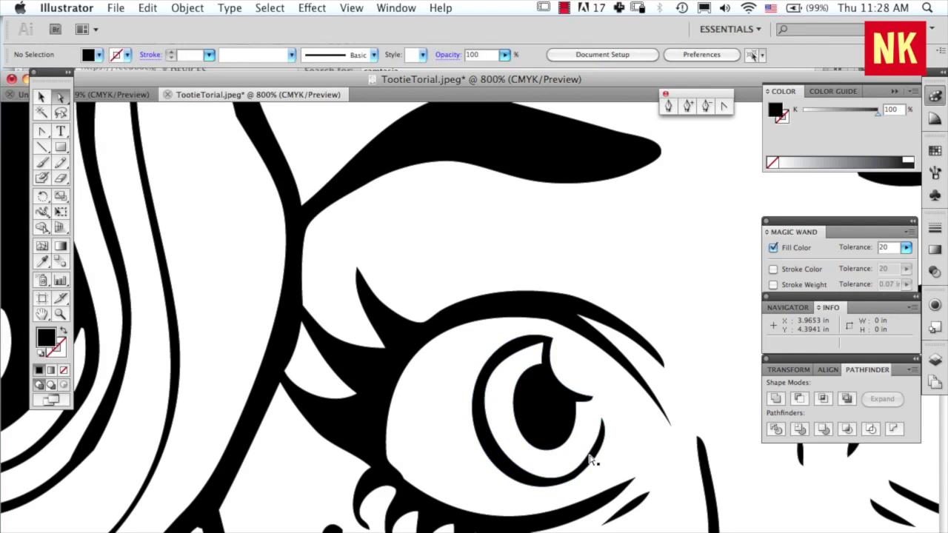
pyautogui.moveTo(578, 476); pyautogui.dragTo(554, 506)
pyautogui.click(555, 506)
pyautogui.click(561, 502)
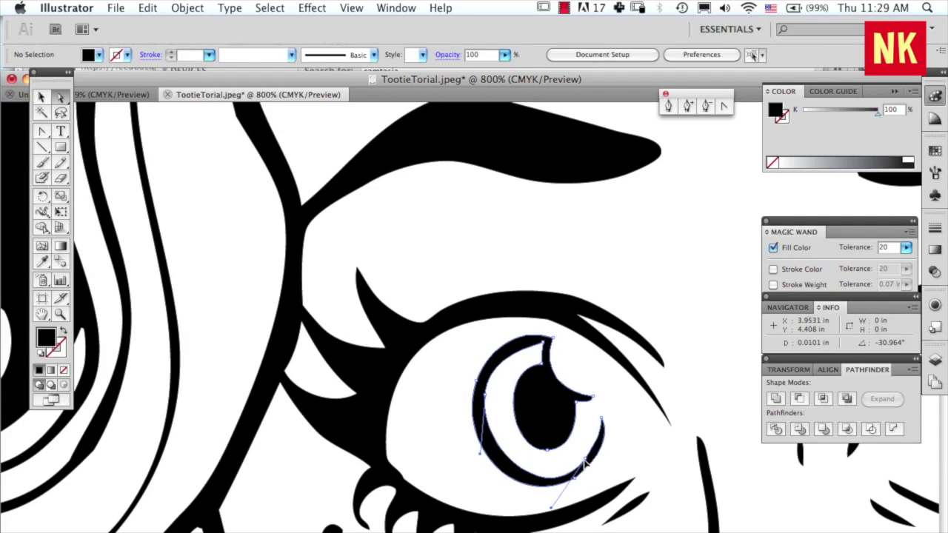
pyautogui.moveTo(552, 512); pyautogui.dragTo(531, 503)
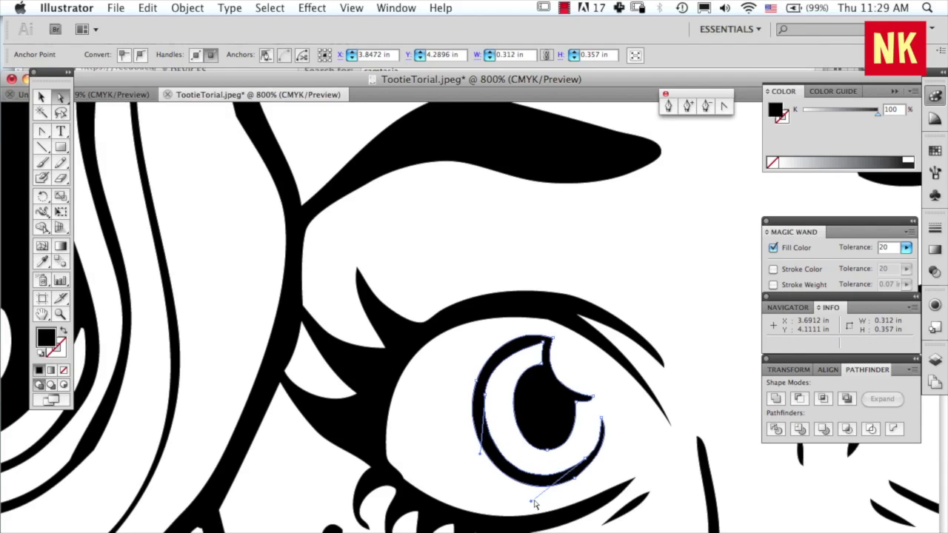
pyautogui.moveTo(580, 485); pyautogui.dragTo(607, 462)
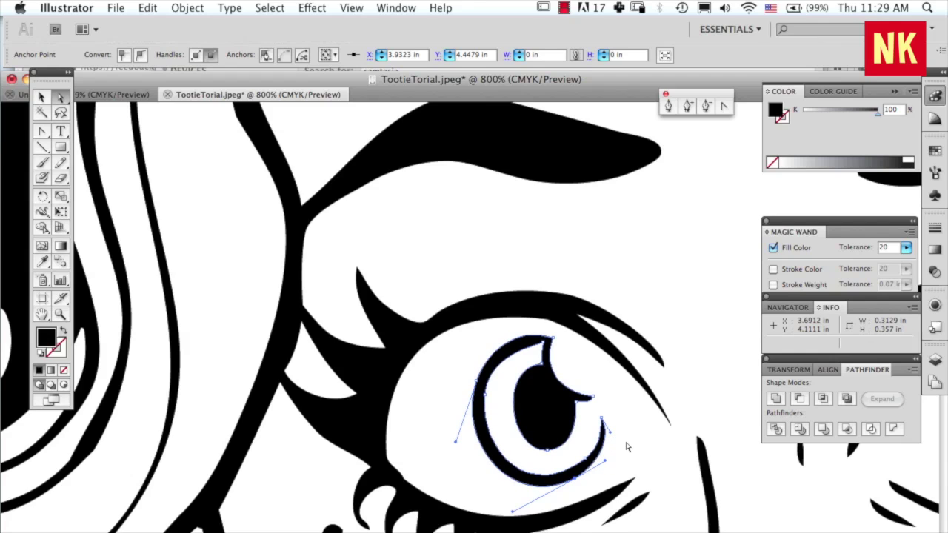
pyautogui.click(500, 362)
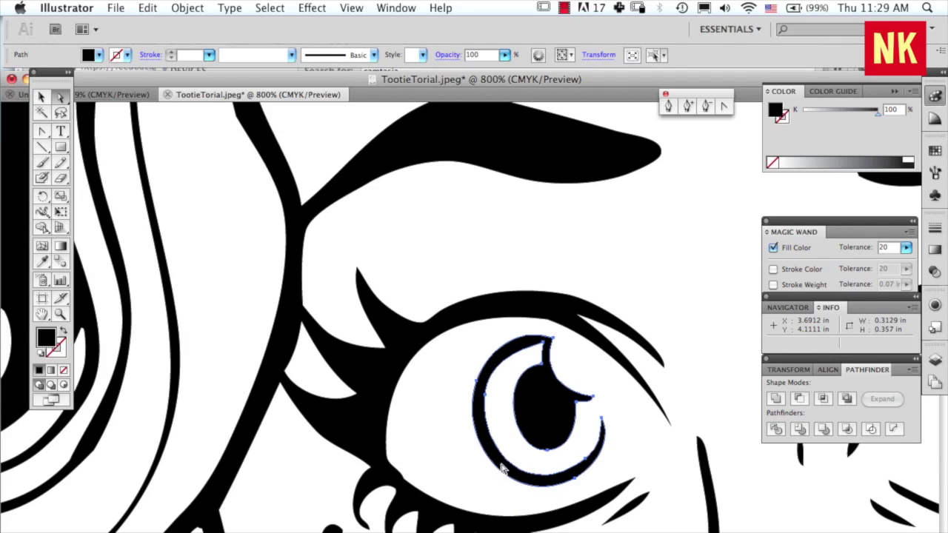
# - Select and delete the small white triangle left of the eye
pyautogui.click(437, 430)
pyautogui.click(360, 500)
pyautogui.moveTo(41, 131); pyautogui.dragTo(74, 131)
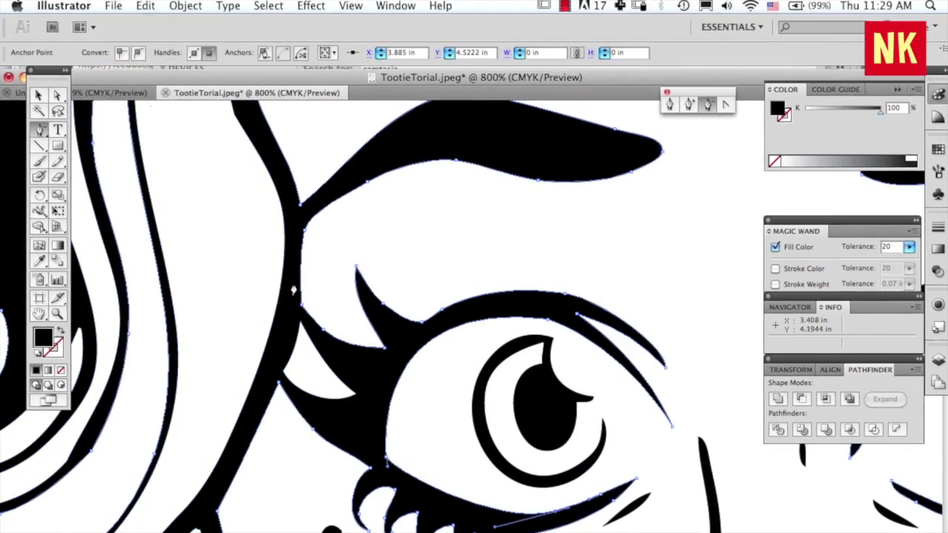
pyautogui.hotkey('ctrl', 'shift', 'a')
pyautogui.click(288, 379)
pyautogui.click(297, 322)
pyautogui.click(354, 394)
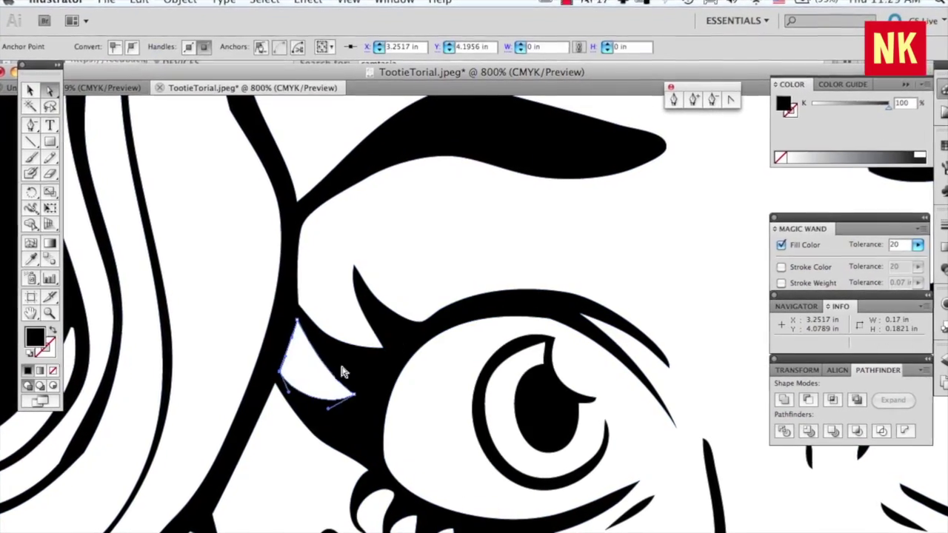
pyautogui.hotkey('ctrl', 'a')
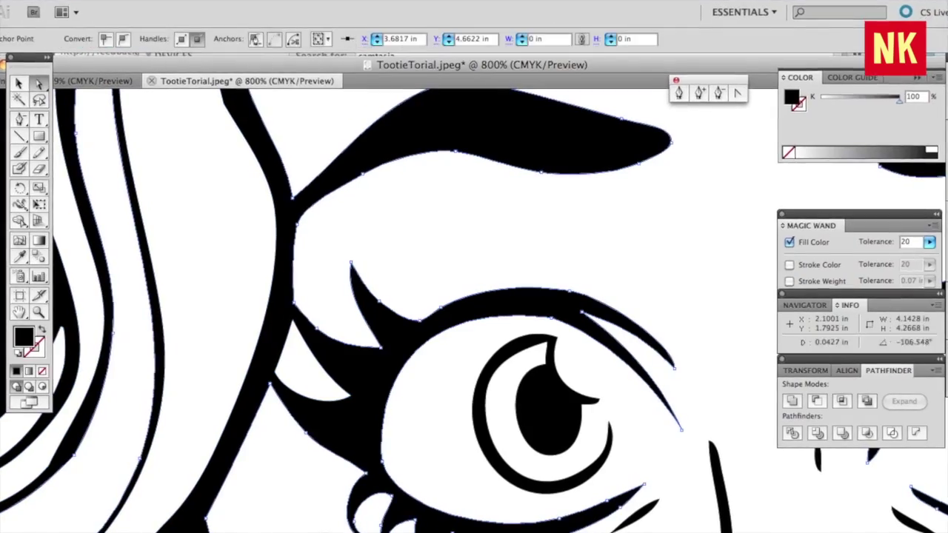
# - Select all paths to show their anchors, then scroll up and select the eyebrow's lower curve
pyautogui.hotkey('ctrl', 'shift', 'a')
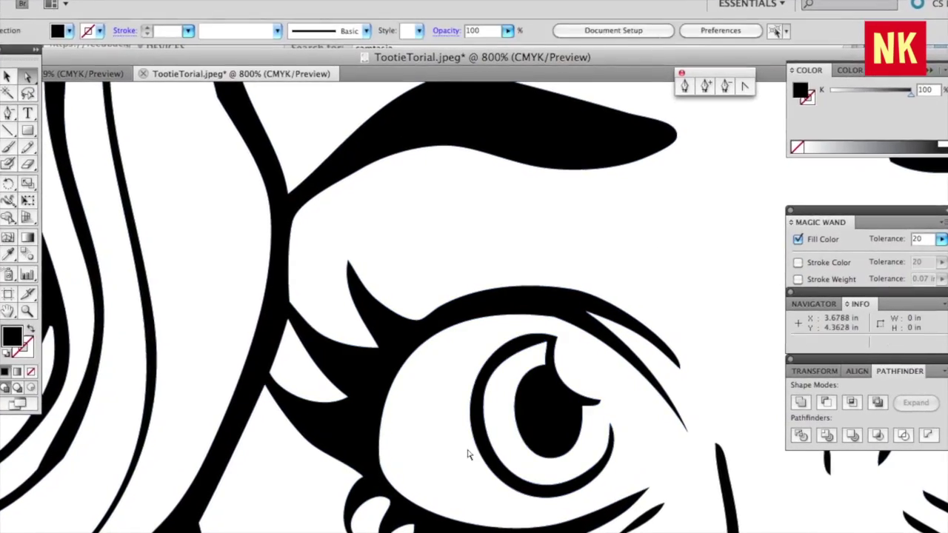
pyautogui.hotkey('ctrl', 'a')
pyautogui.scroll(5, 582, 281)
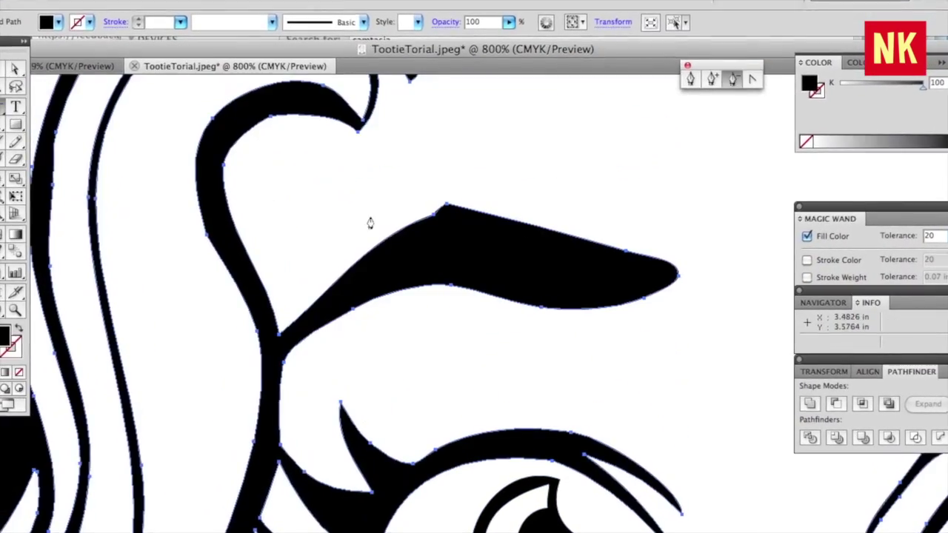
pyautogui.press('a')
pyautogui.click(415, 284)
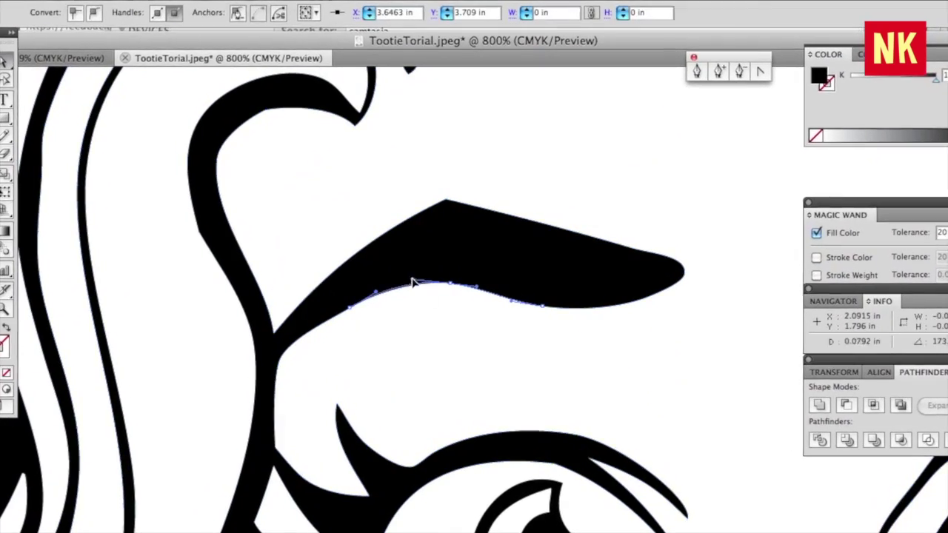
pyautogui.click(497, 356)
pyautogui.click(519, 217)
pyautogui.click(607, 187)
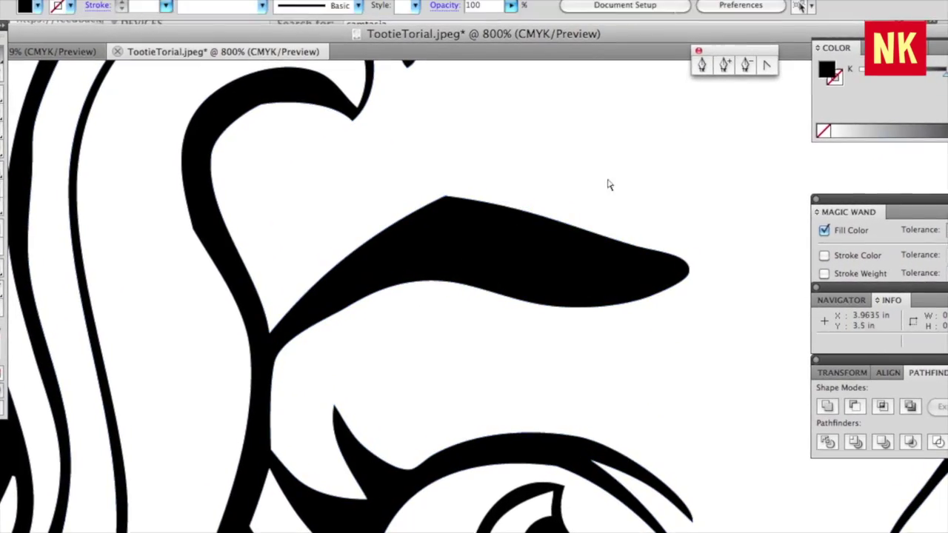